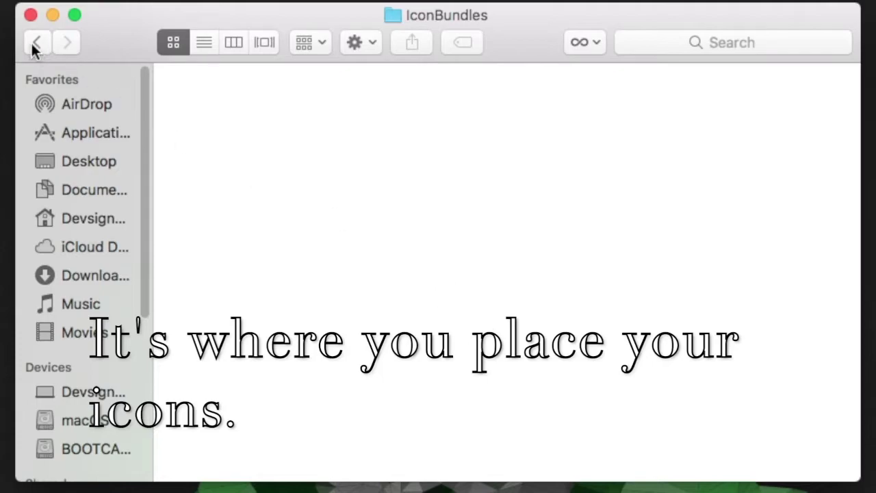
# - Go back to theme.theme in Finder and open its empty IconBundles folder
pyautogui.click(36, 43)
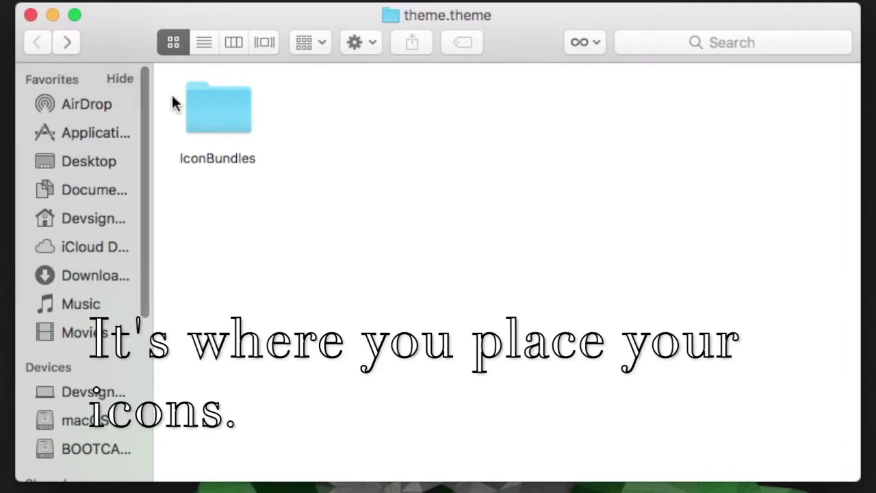
pyautogui.doubleClick(228, 115)
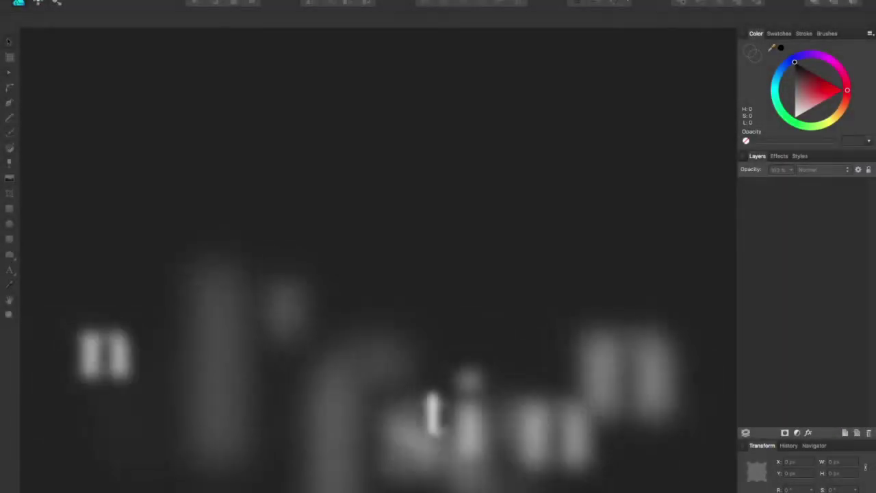
# - Create a new 1080 × 1080 document with Pixels as the document units
pyautogui.press('super+n')
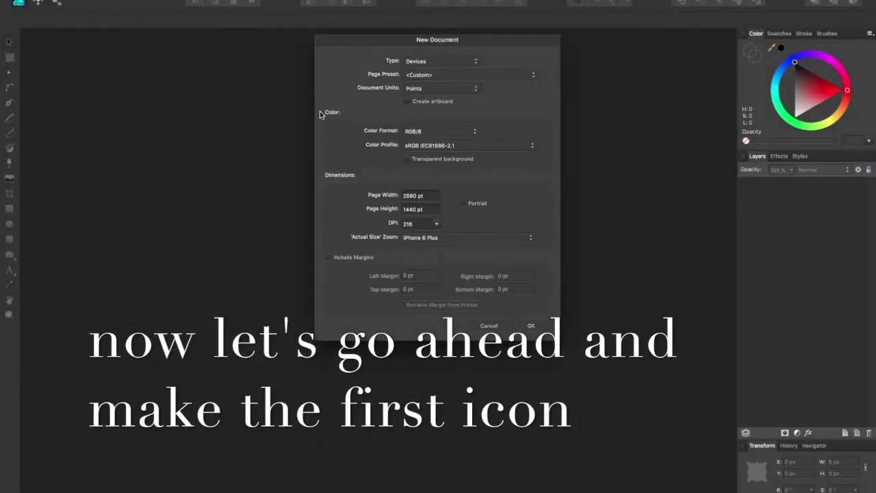
pyautogui.click(410, 195)
pyautogui.write('1080')
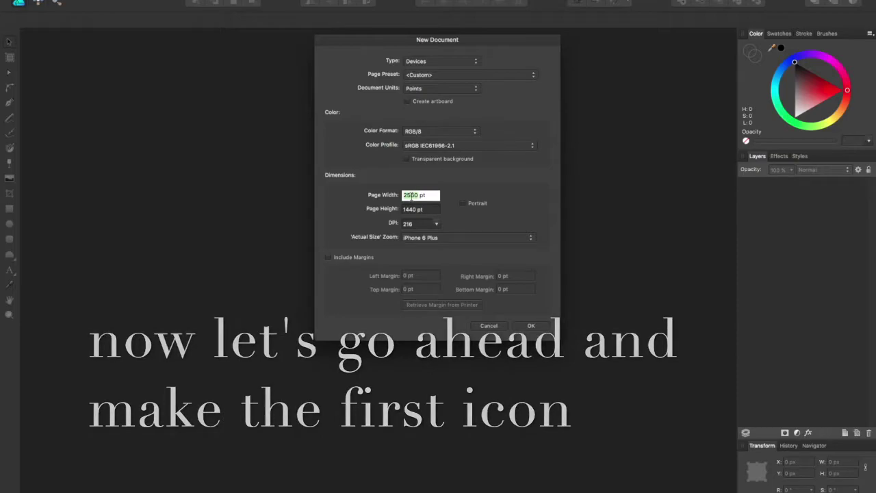
pyautogui.press('Tab')
pyautogui.write('1080')
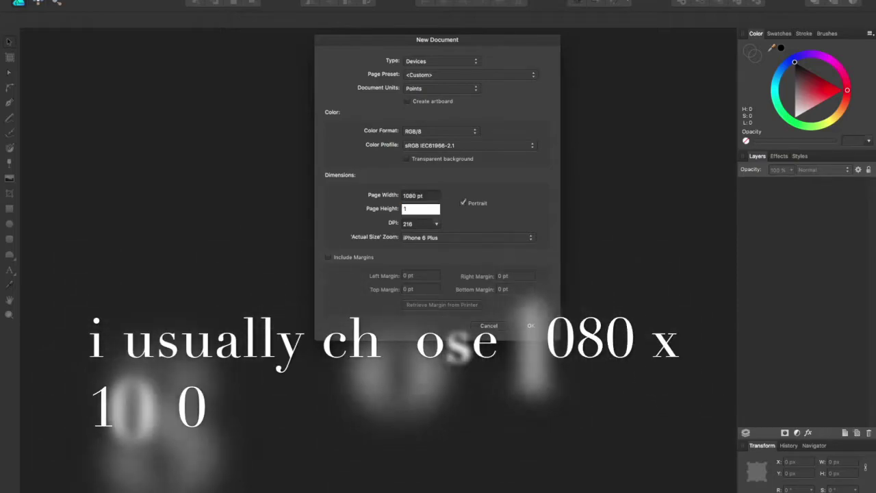
pyautogui.click(438, 89)
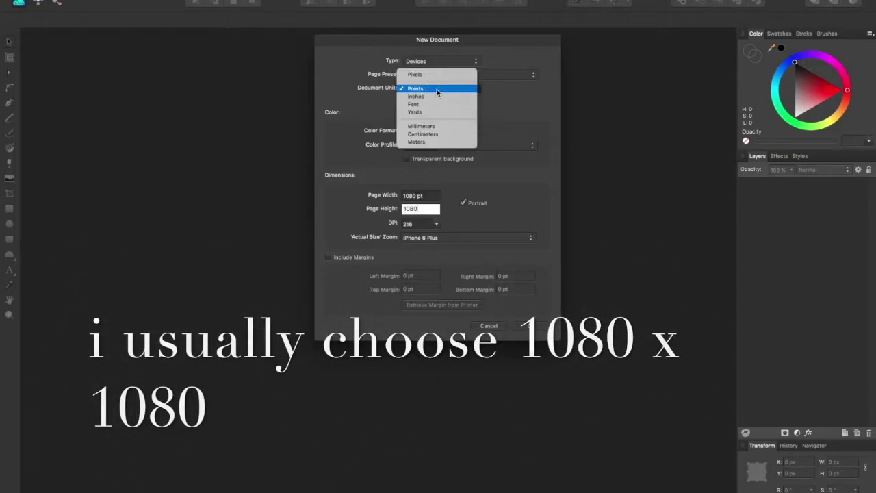
pyautogui.click(430, 74)
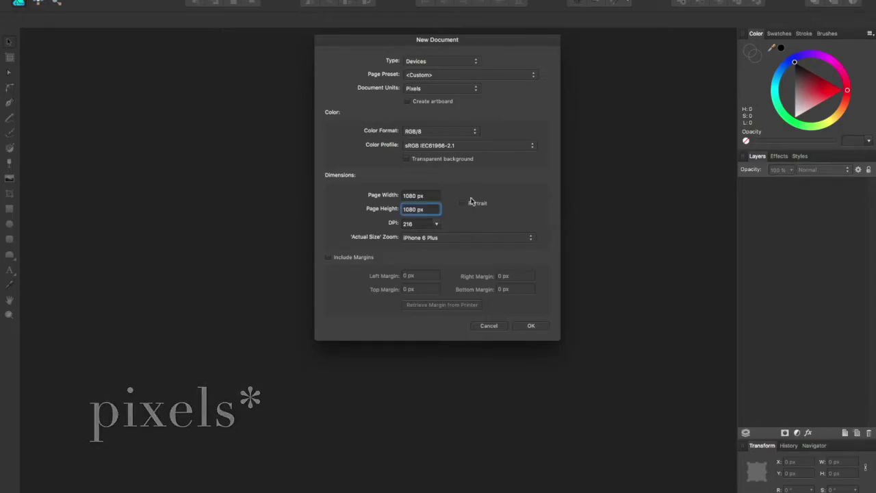
pyautogui.click(533, 326)
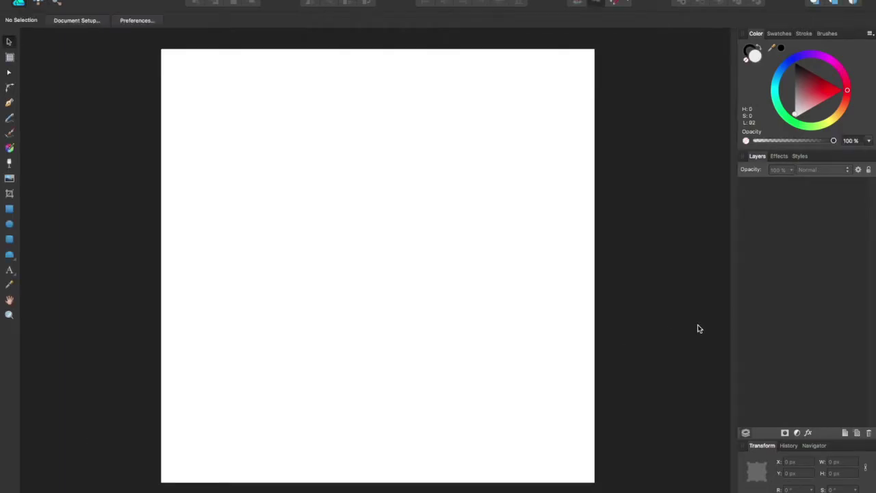
# - Draw a grey rectangle covering the whole page as the icon background
pyautogui.press('m')
pyautogui.moveTo(161, 49); pyautogui.dragTo(595, 481)
pyautogui.click(787, 81)
# - Draw a white cog in the page centre with a thin ring hole and an inner cog
pyautogui.click(10, 254)
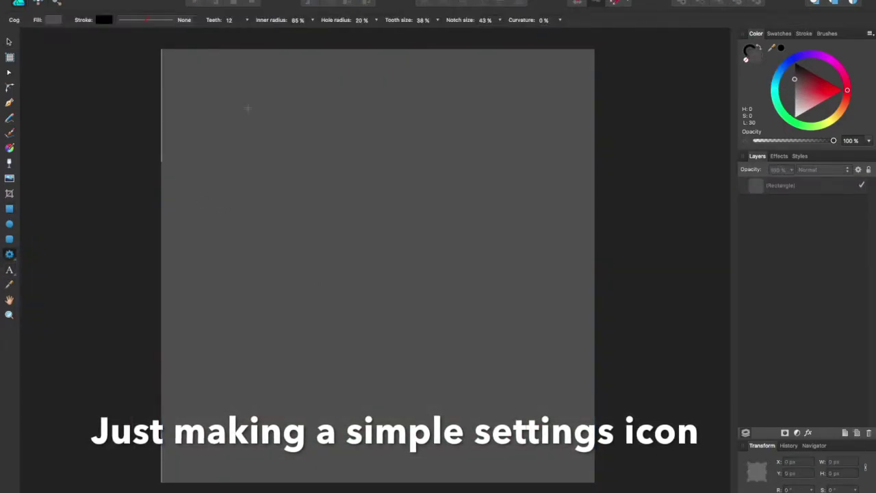
pyautogui.moveTo(245, 108); pyautogui.dragTo(522, 408)
pyautogui.moveTo(370, 233); pyautogui.dragTo(387, 131)
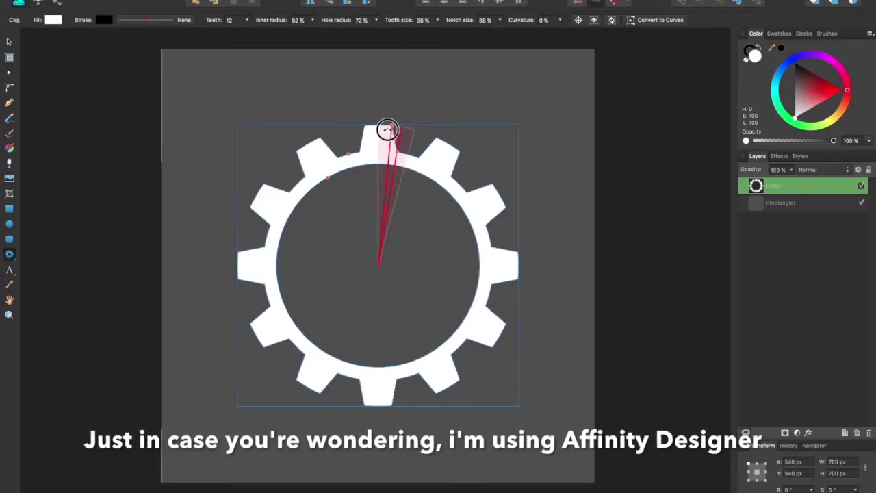
pyautogui.moveTo(316, 205); pyautogui.dragTo(458, 346)
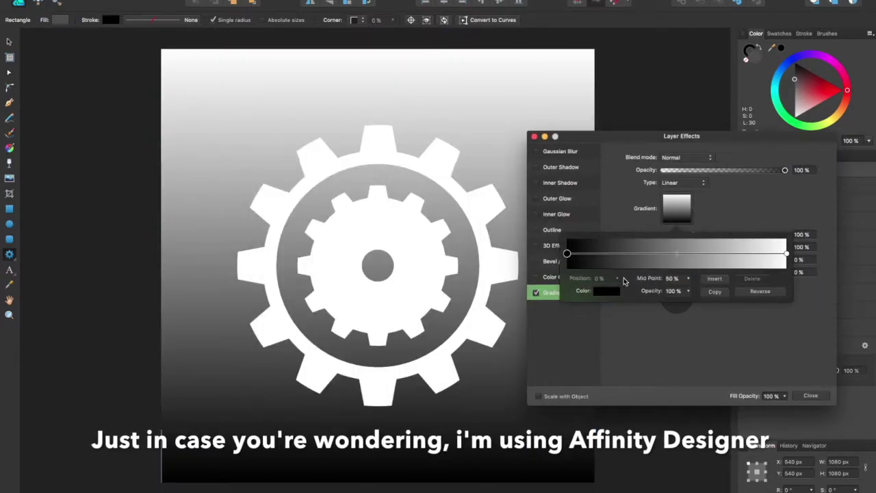
# - Add a Gradient Overlay to the grey background and adjust its colour stop
pyautogui.click(606, 290)
pyautogui.click(624, 369)
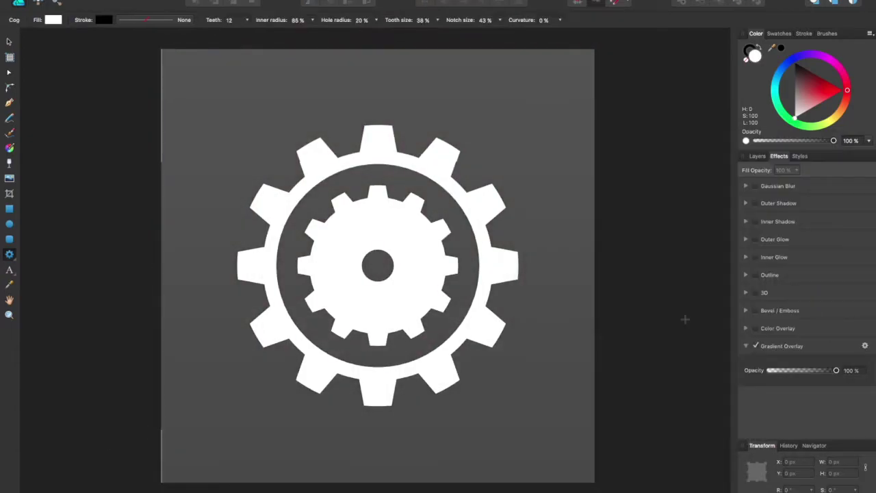
pyautogui.press('super+shift+s')
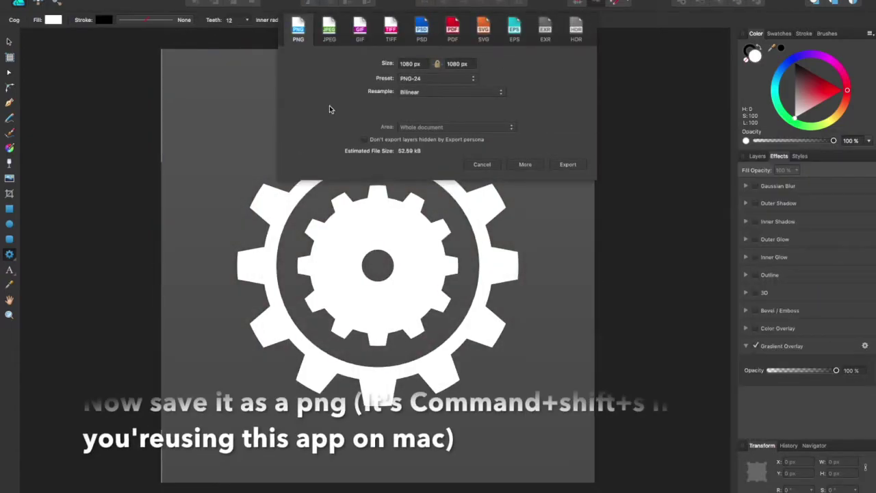
# - Export the icon as PNG named com.apple.Preferences-large into Desktop/theme.theme/IconBundles
pyautogui.click(299, 31)
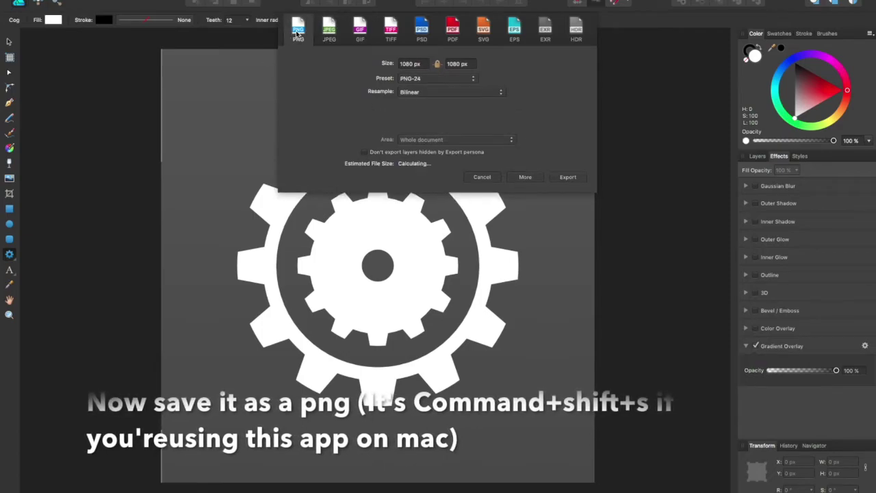
pyautogui.click(568, 167)
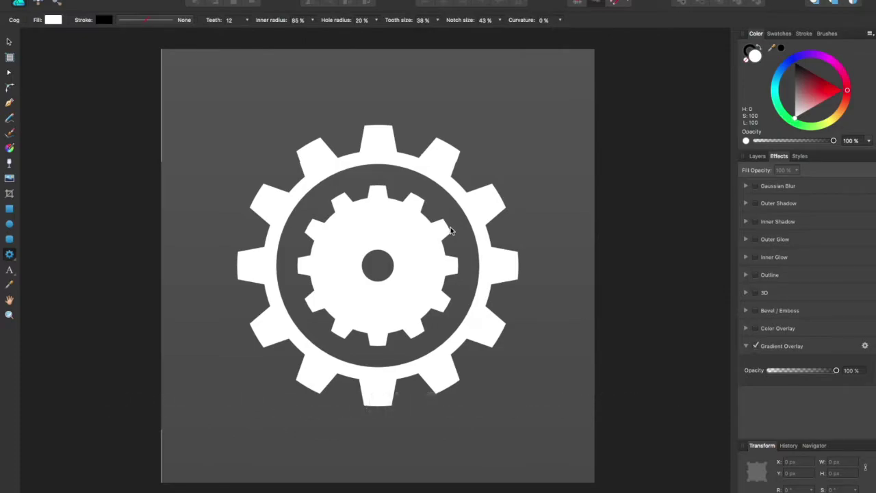
pyautogui.click(280, 132)
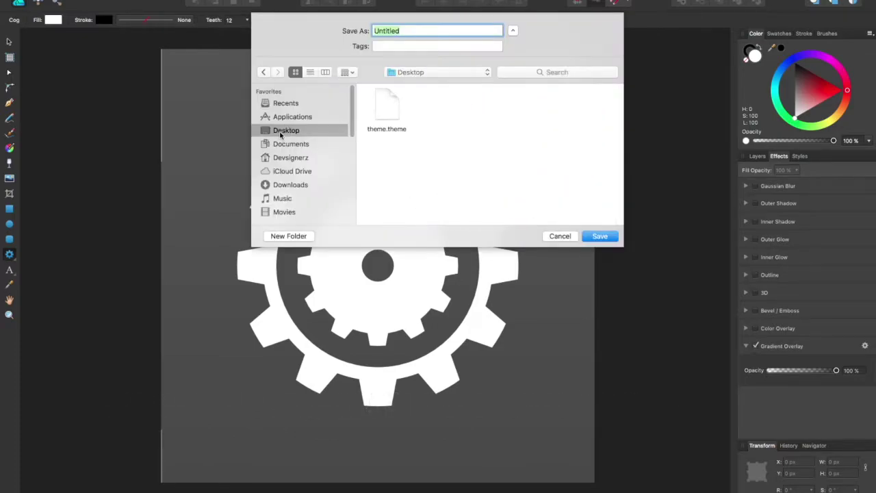
pyautogui.doubleClick(385, 109)
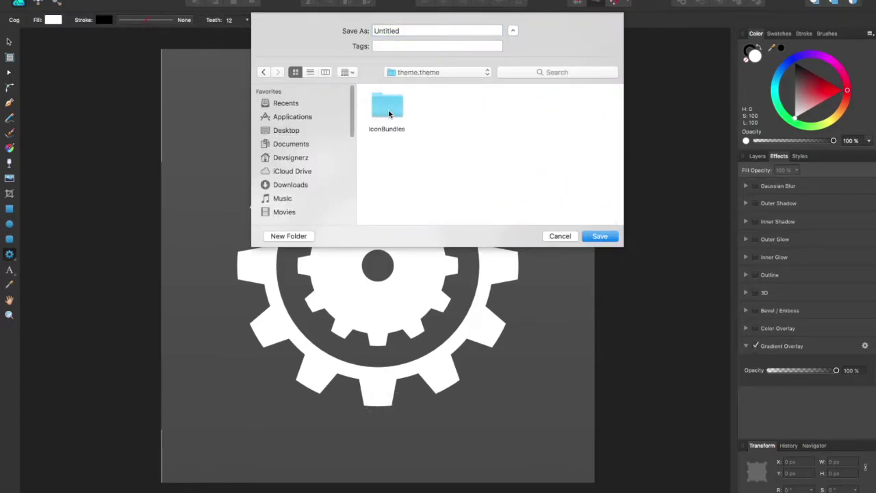
pyautogui.doubleClick(395, 109)
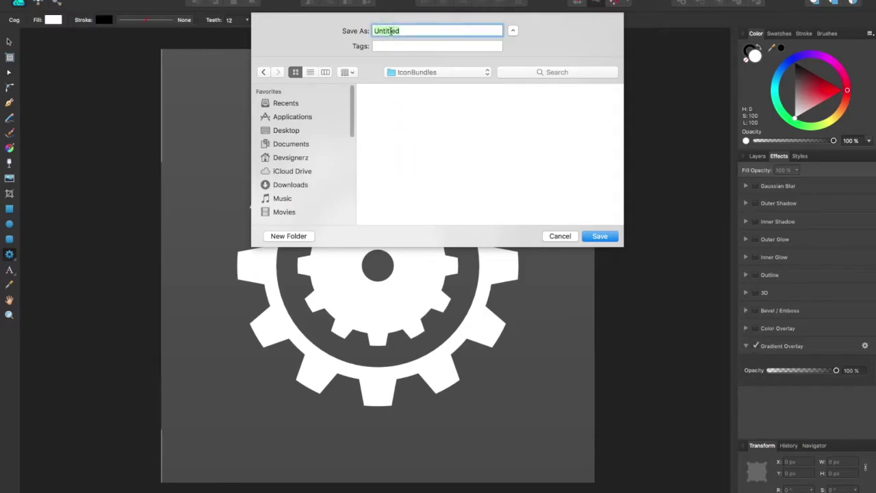
pyautogui.write('com')
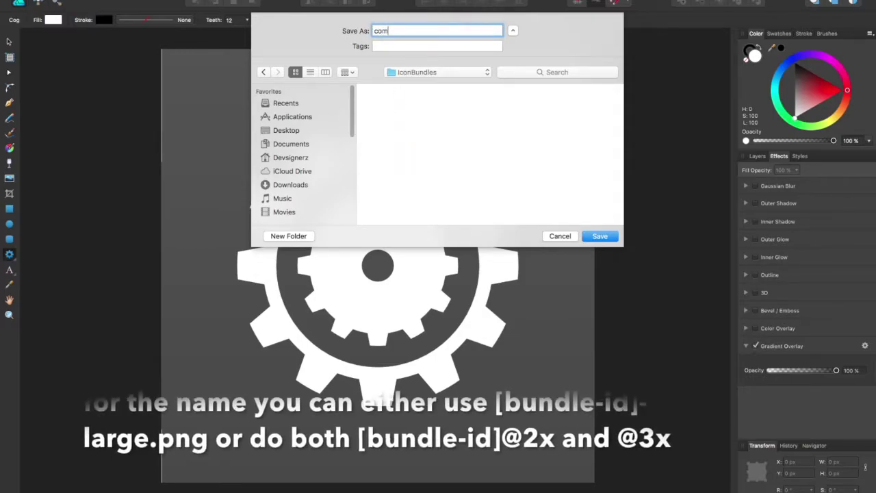
pyautogui.write('.apple')
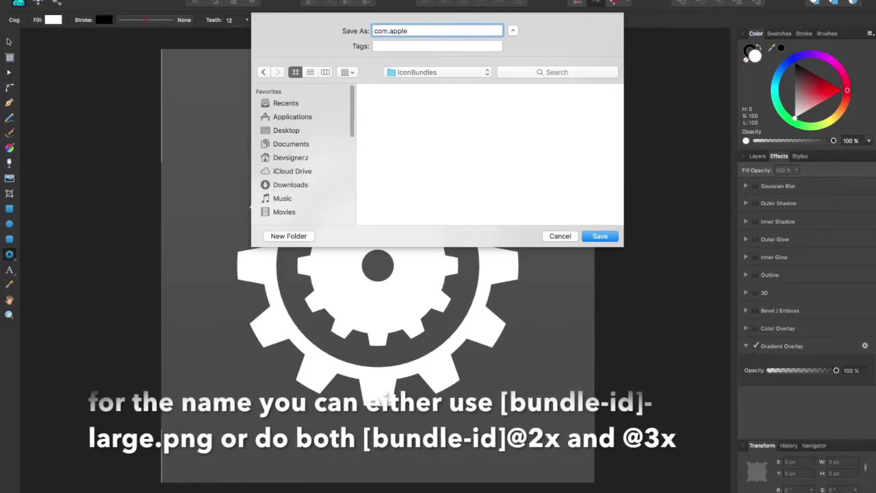
pyautogui.write('.Prefer')
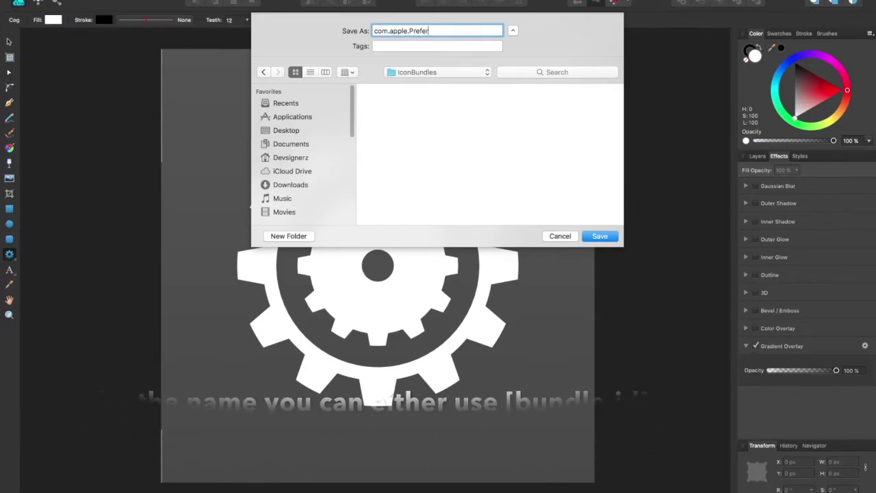
pyautogui.write('ences')
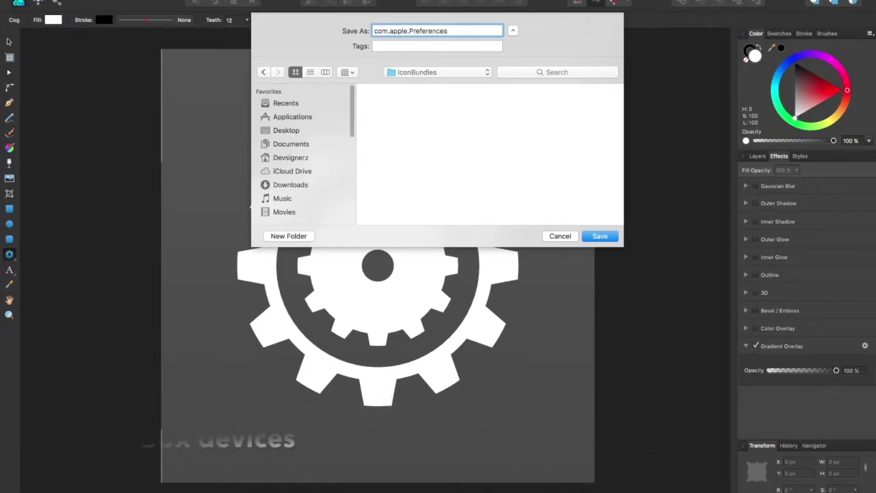
pyautogui.write('-large')
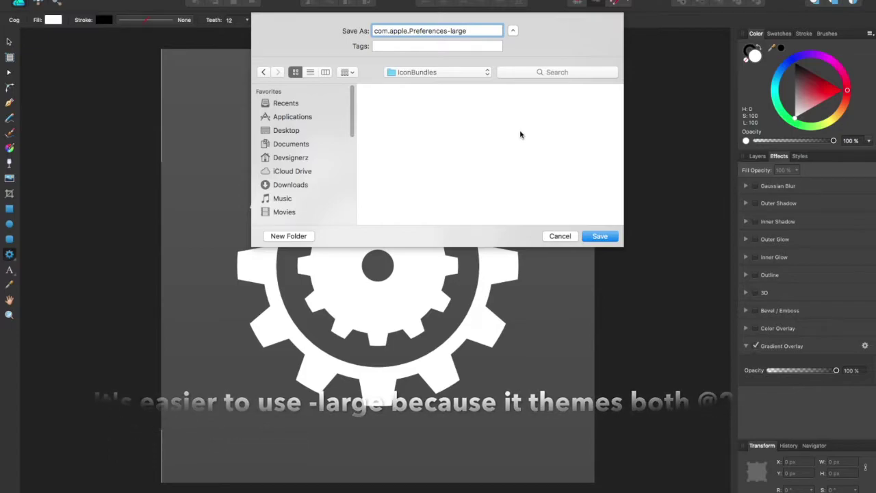
pyautogui.press('Return')
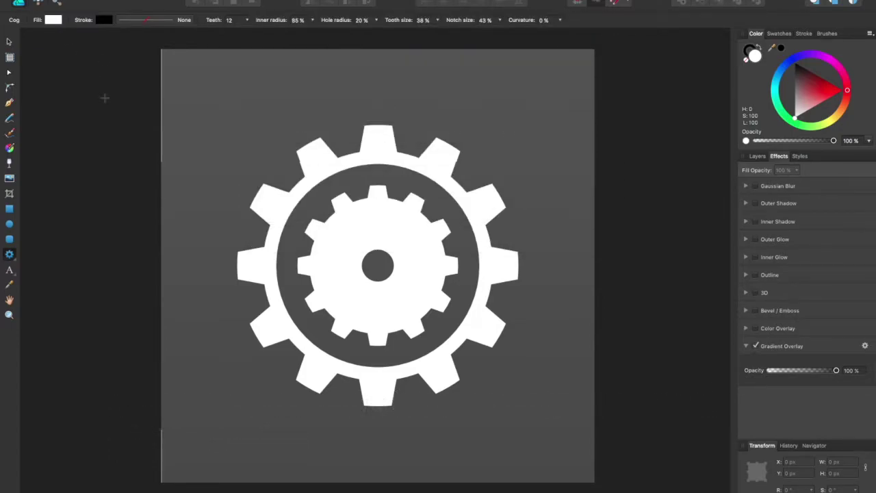
# - Save the design document as com.apple.Preferences-large in the same IconBundles folder
pyautogui.press('super+s')
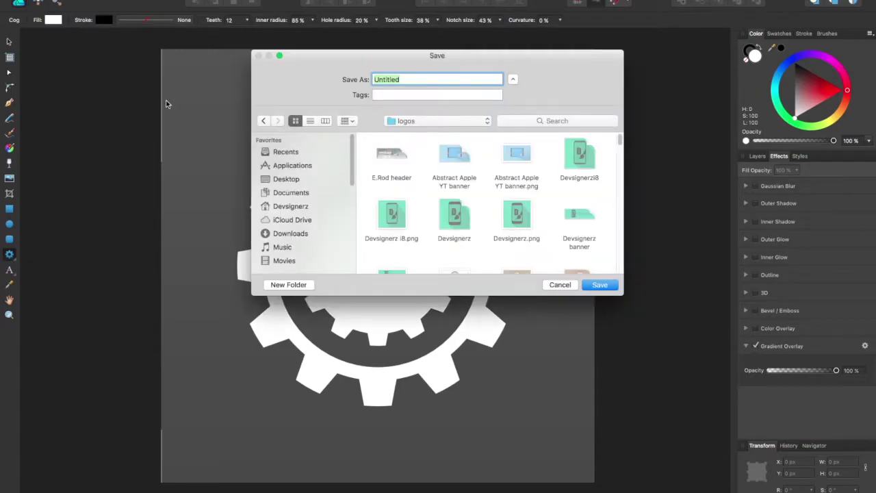
pyautogui.click(290, 192)
pyautogui.click(286, 179)
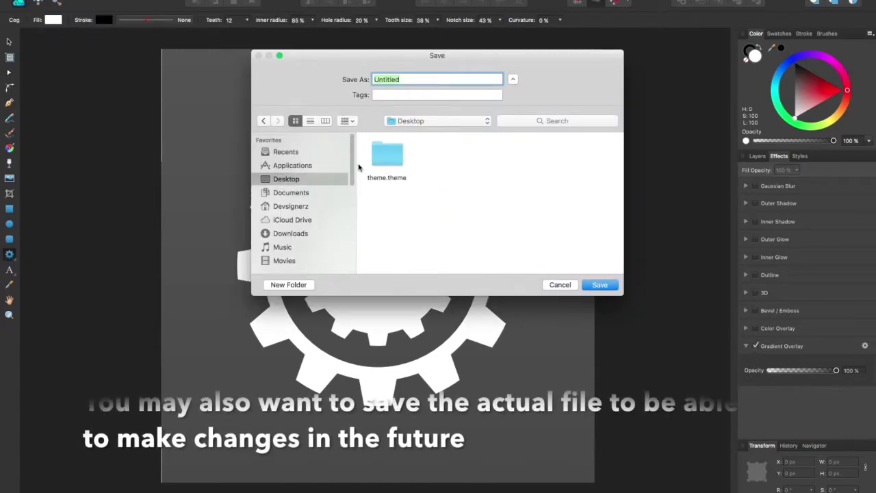
pyautogui.doubleClick(380, 161)
pyautogui.doubleClick(385, 154)
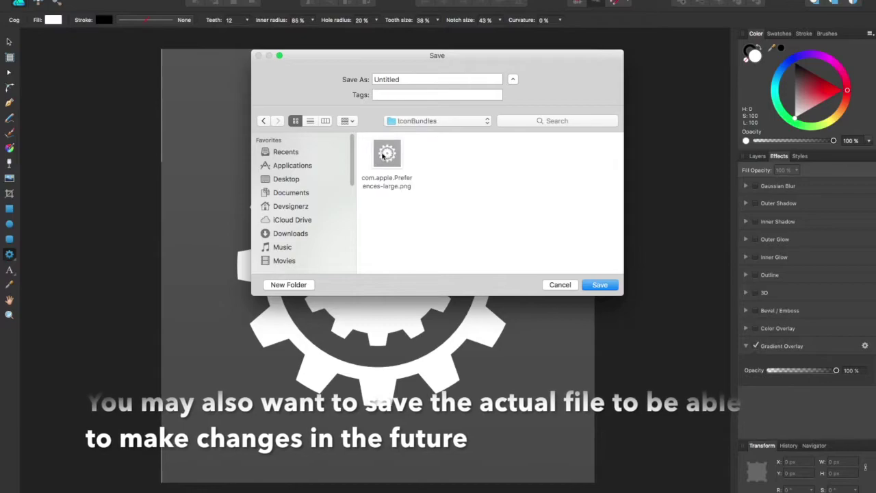
pyautogui.click(383, 155)
pyautogui.click(600, 285)
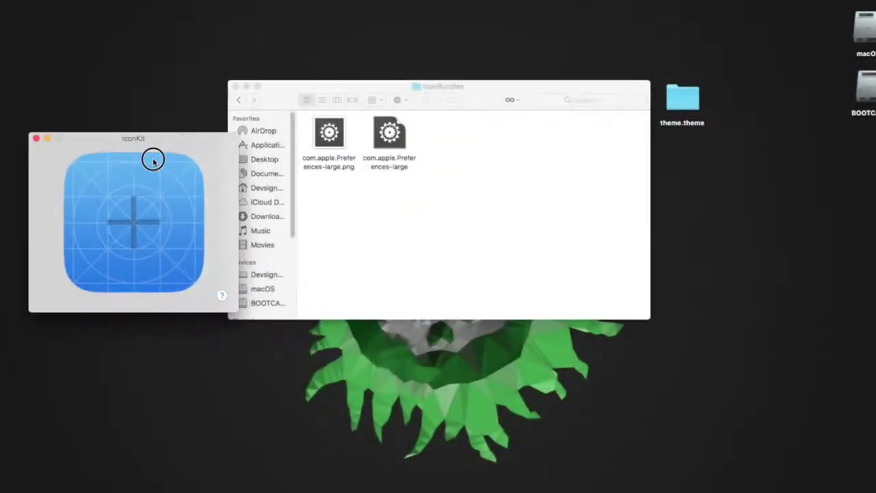
# - Load the cog PNG into IconKit and save the masked icons without preview into theme.theme/IconBundles
pyautogui.moveTo(146, 103); pyautogui.dragTo(130, 108)
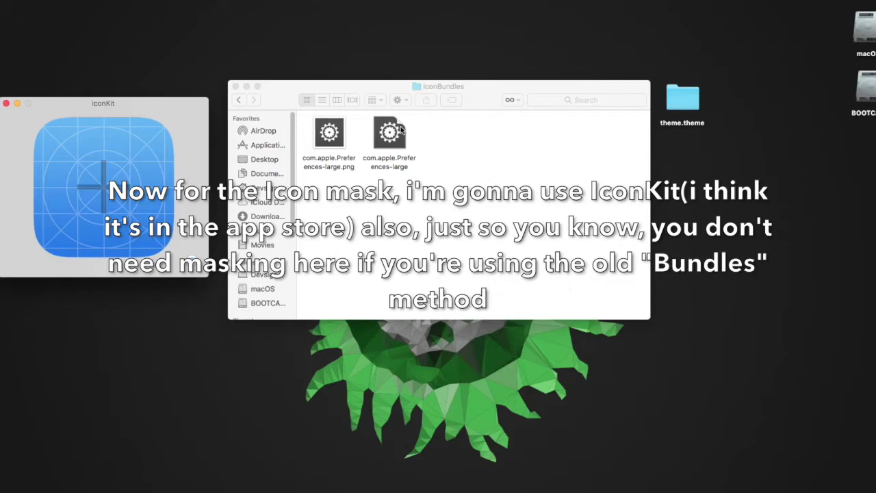
pyautogui.moveTo(326, 137); pyautogui.dragTo(92, 171)
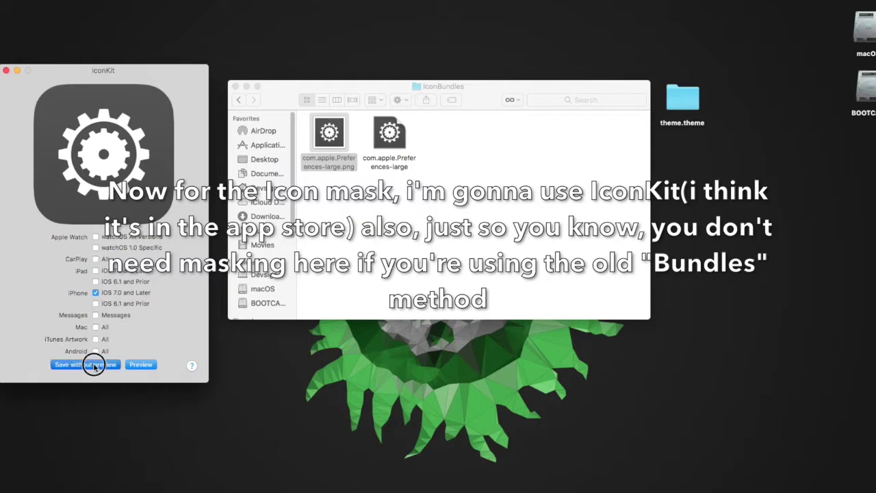
pyautogui.click(96, 367)
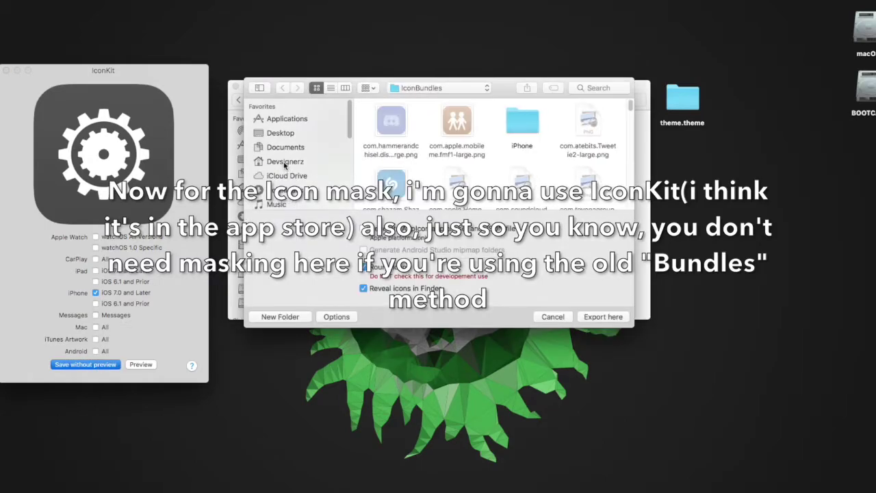
pyautogui.click(284, 161)
pyautogui.click(280, 134)
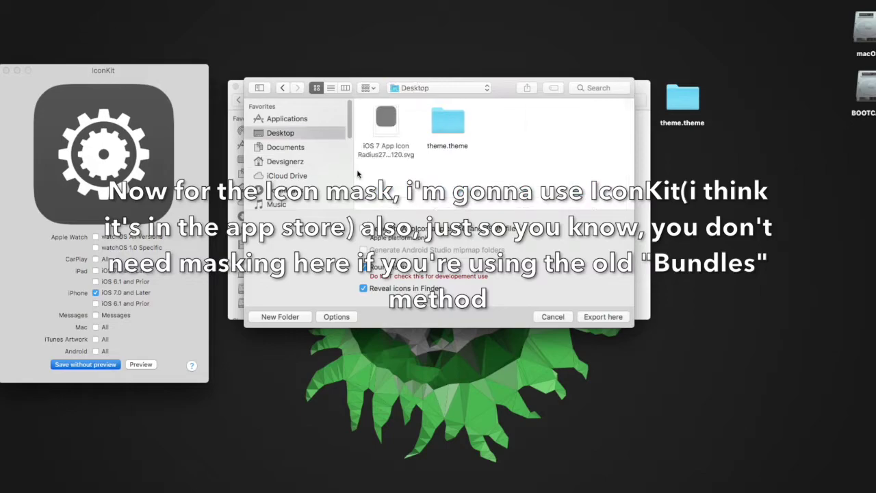
pyautogui.doubleClick(447, 124)
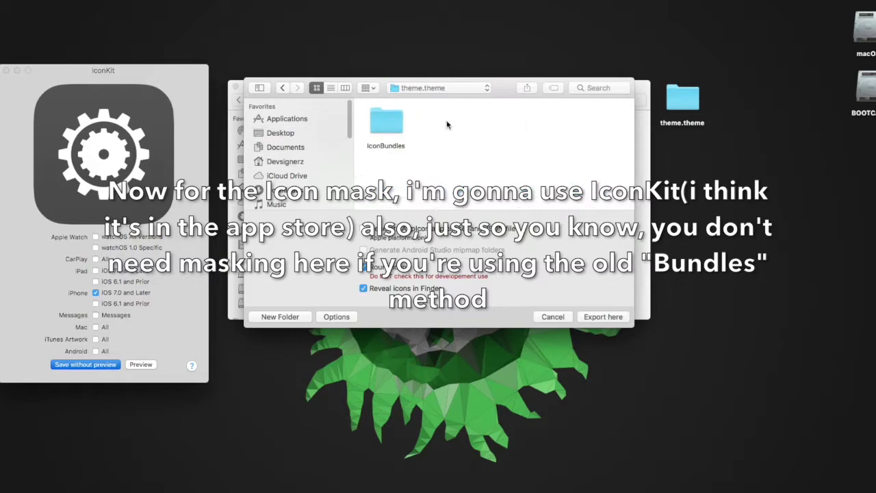
pyautogui.doubleClick(386, 123)
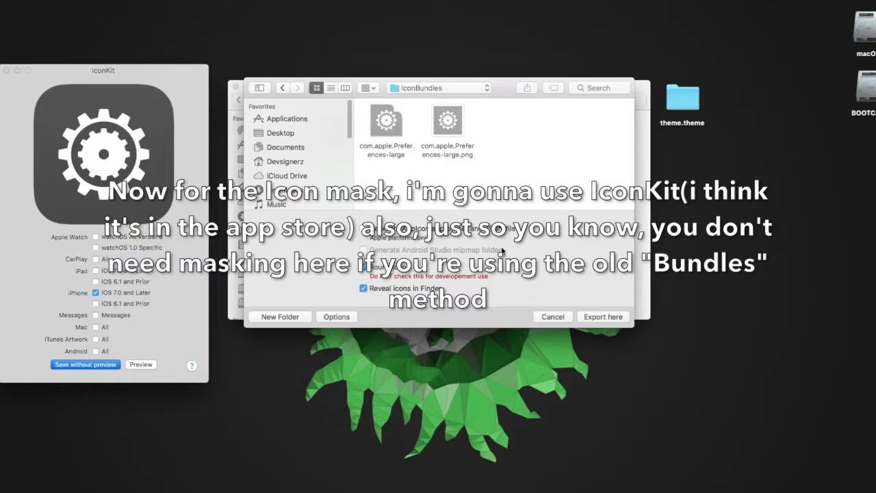
pyautogui.click(603, 316)
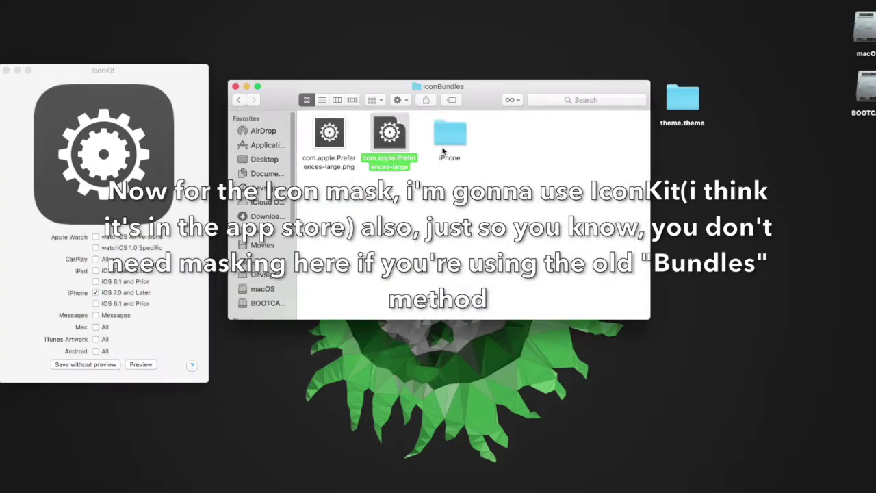
pyautogui.doubleClick(449, 131)
pyautogui.moveTo(332, 197); pyautogui.dragTo(515, 147)
pyautogui.click(388, 164)
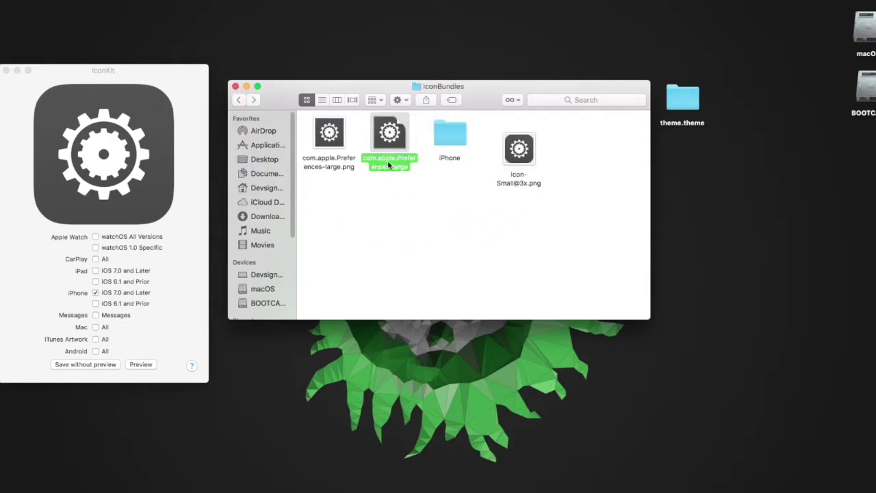
pyautogui.click(326, 163)
pyautogui.click(326, 160)
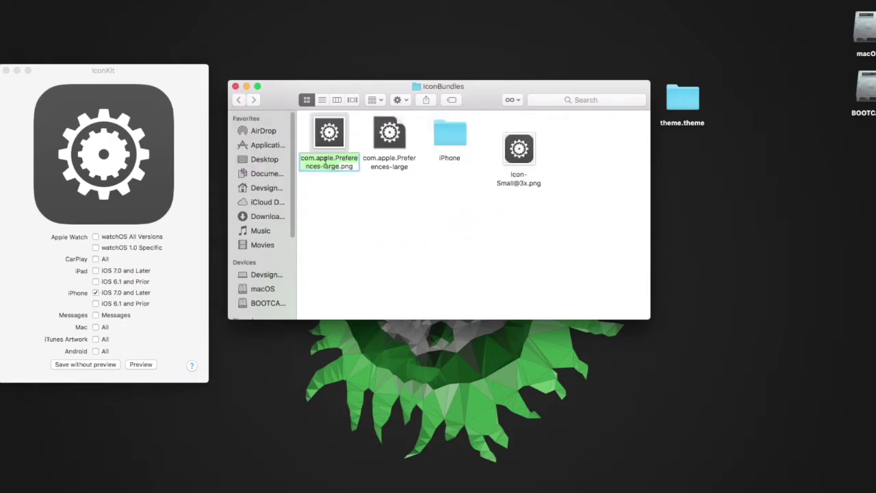
pyautogui.rightClick(332, 141)
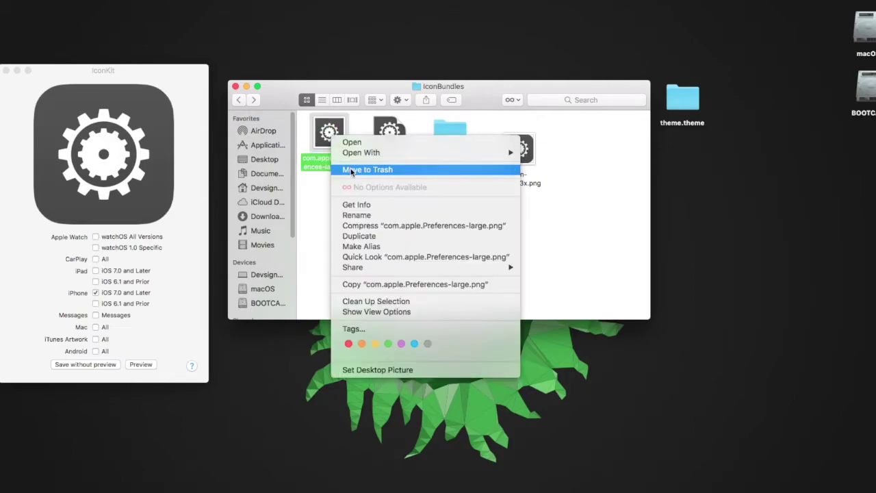
pyautogui.click(443, 171)
# - Keep the masked PNG as com.apple.Preferences-large.png, delete the duplicate, and reopen the cog design
pyautogui.click(518, 181)
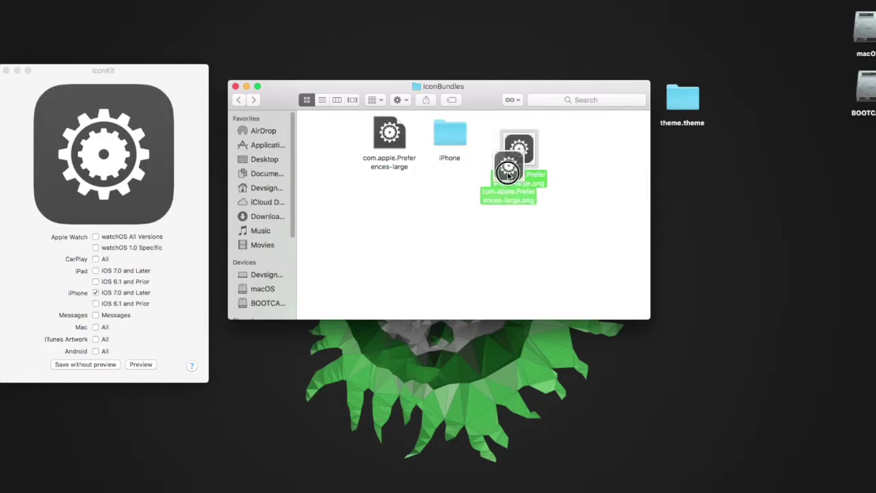
pyautogui.click(535, 186)
pyautogui.click(501, 137)
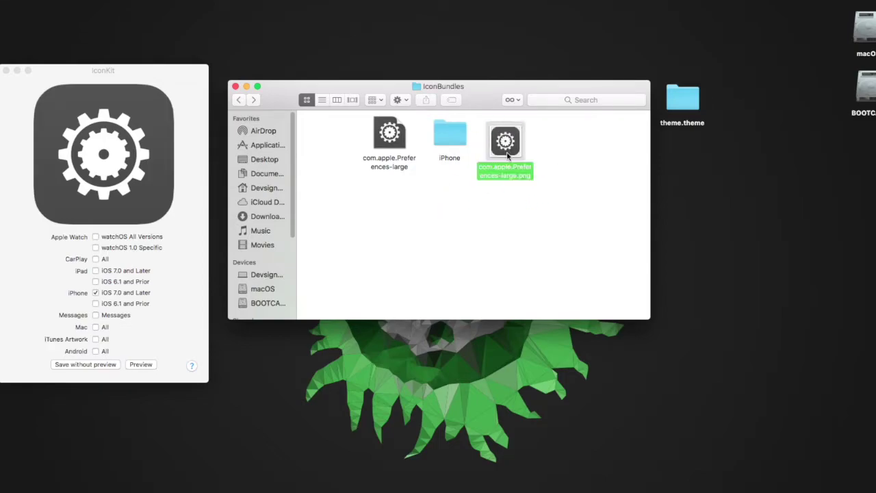
pyautogui.rightClick(502, 137)
pyautogui.click(524, 164)
pyautogui.click(381, 153)
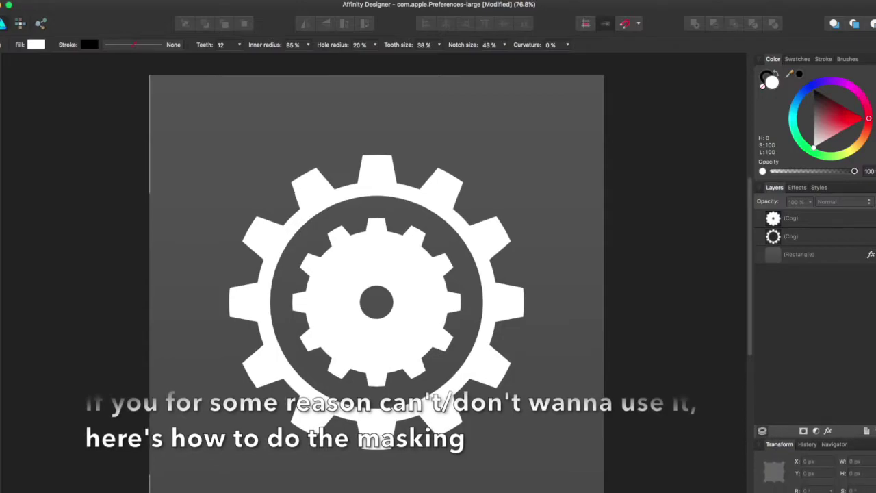
# - Place the iOS 7 App Icon SVG on the canvas and group the Cog, (Cog) and Rectangle layers
pyautogui.moveTo(95, 479); pyautogui.dragTo(367, 278)
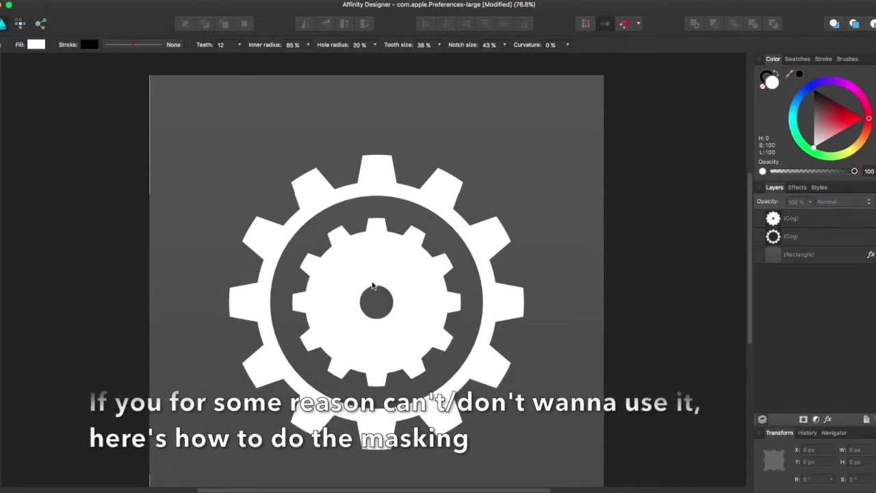
pyautogui.click(810, 237)
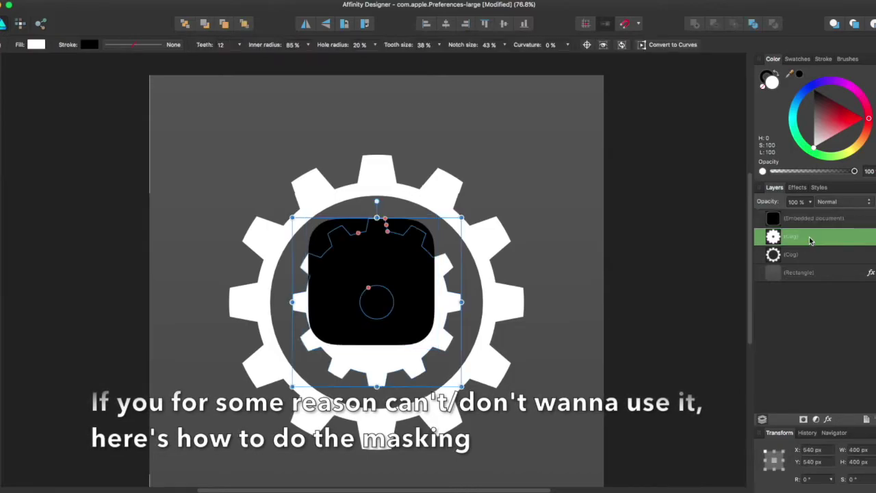
pyautogui.keyDown('shift'); pyautogui.click(807, 273); pyautogui.keyUp('shift')
pyautogui.rightClick(802, 245)
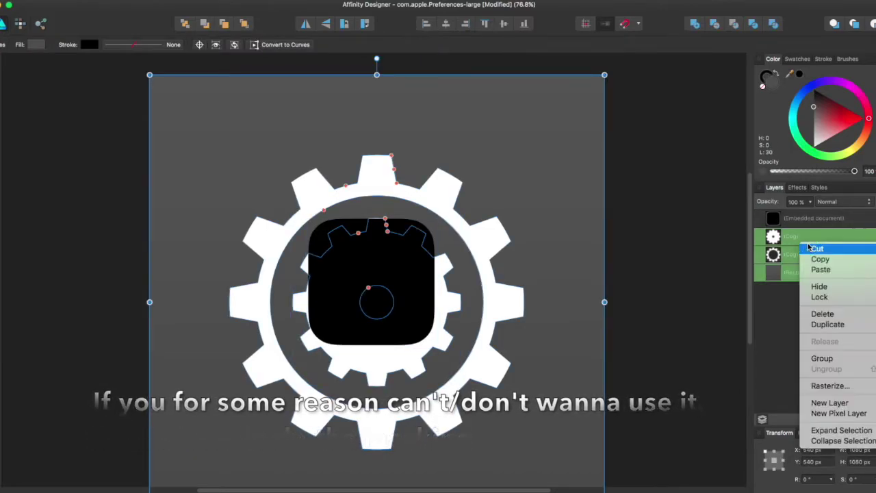
pyautogui.click(823, 358)
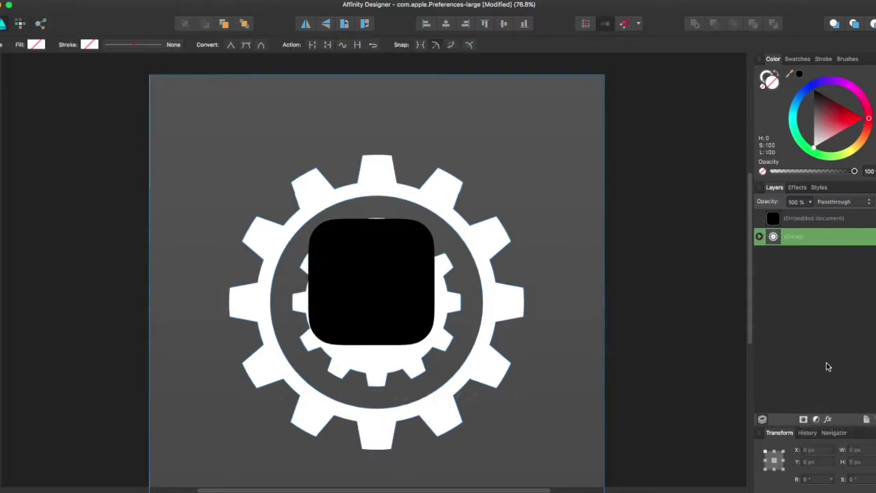
pyautogui.click(794, 221)
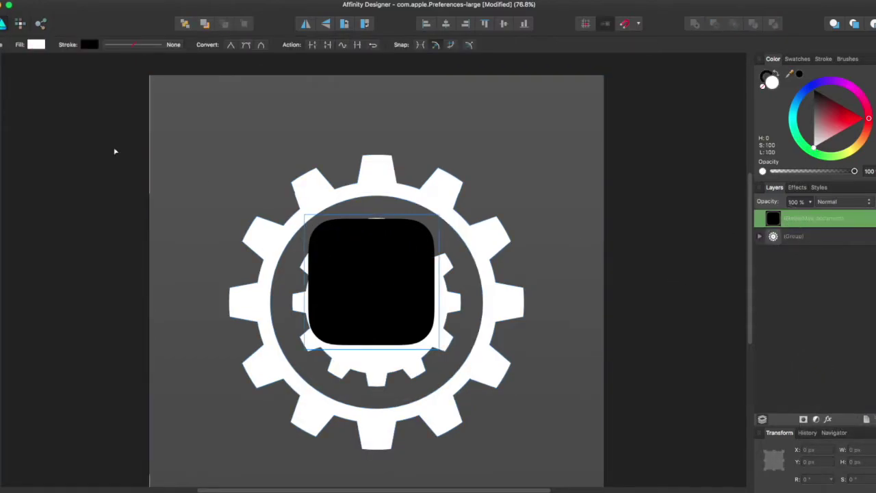
# - Resize the embedded icon template to 1080 × 1080 px and centre it at X 540, Y 540
pyautogui.press('v')
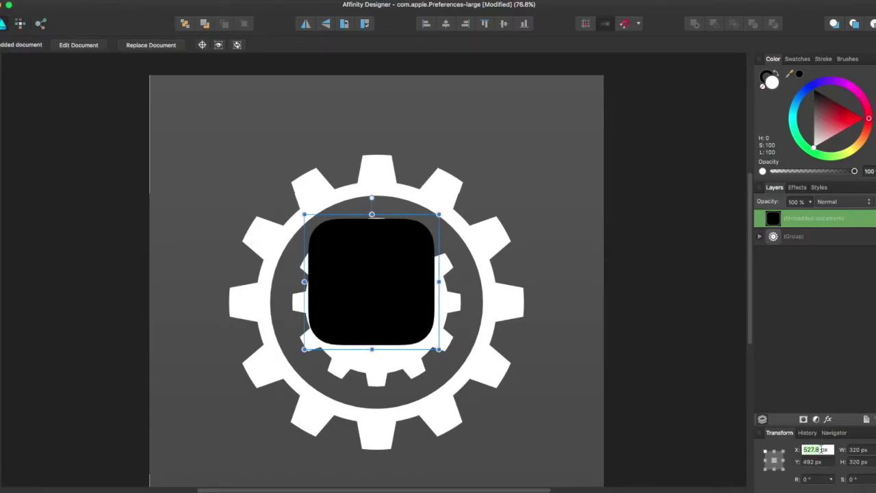
pyautogui.moveTo(301, 213); pyautogui.dragTo(137, 105)
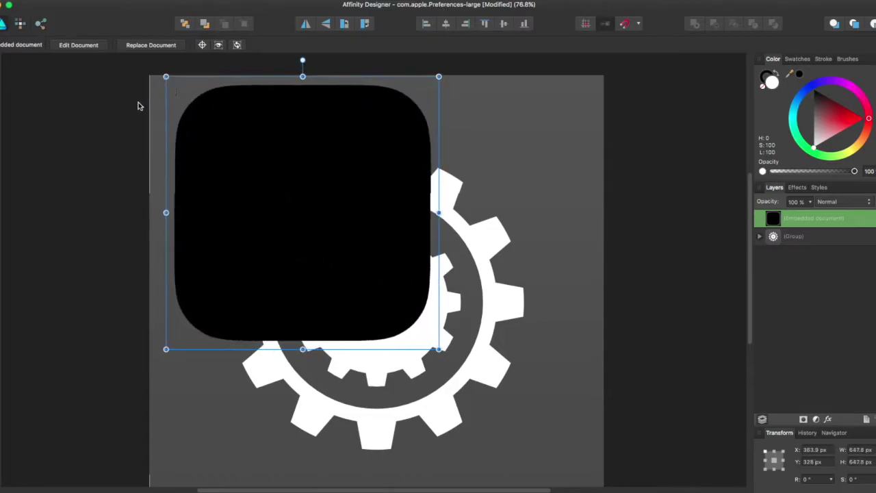
pyautogui.moveTo(439, 350); pyautogui.dragTo(529, 473)
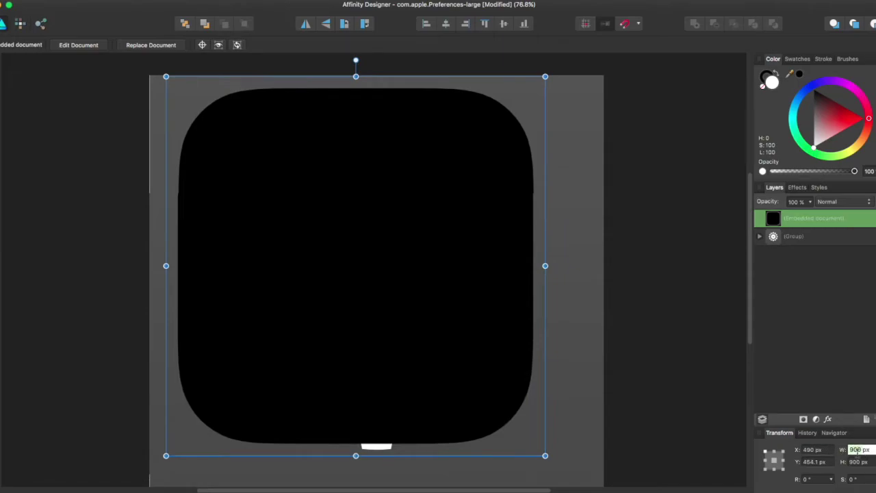
pyautogui.write('1080')
pyautogui.press('Tab')
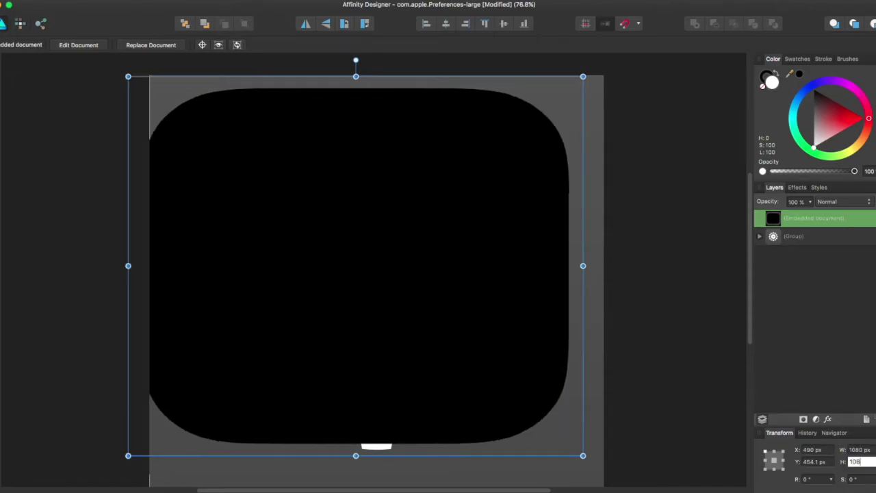
pyautogui.write('1080')
pyautogui.press('Return')
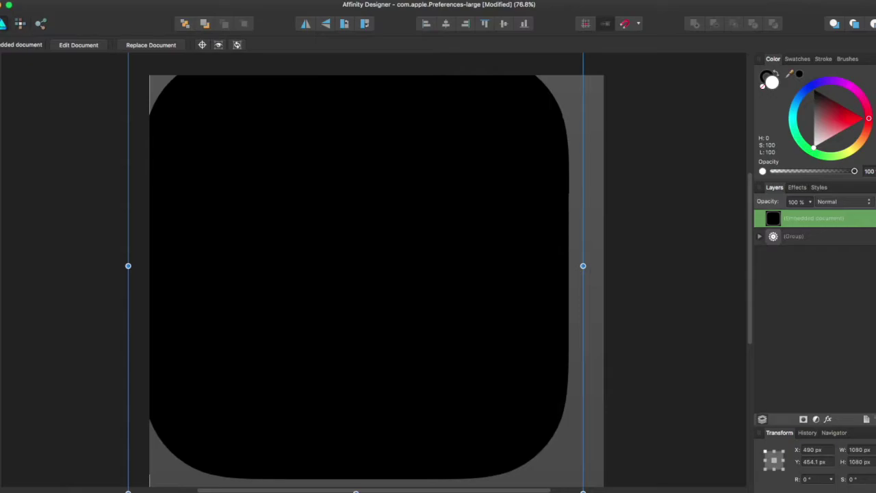
pyautogui.write('540')
pyautogui.press('Tab')
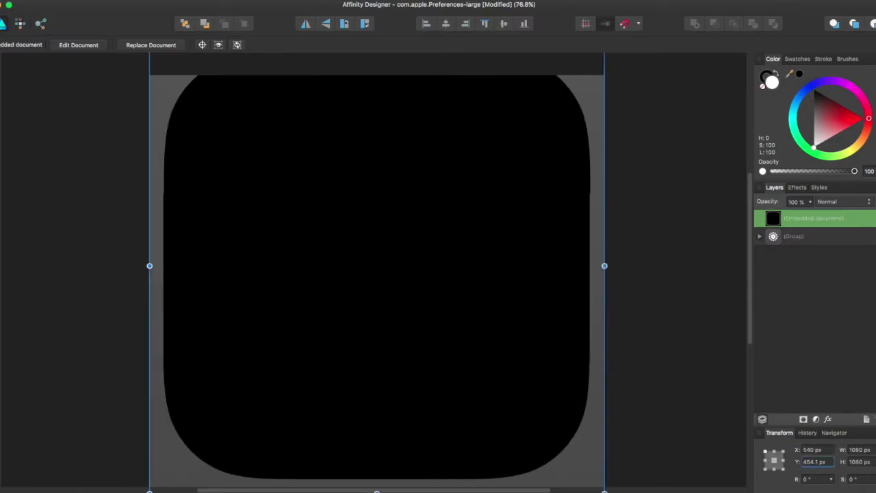
pyautogui.write('540')
pyautogui.press('Return')
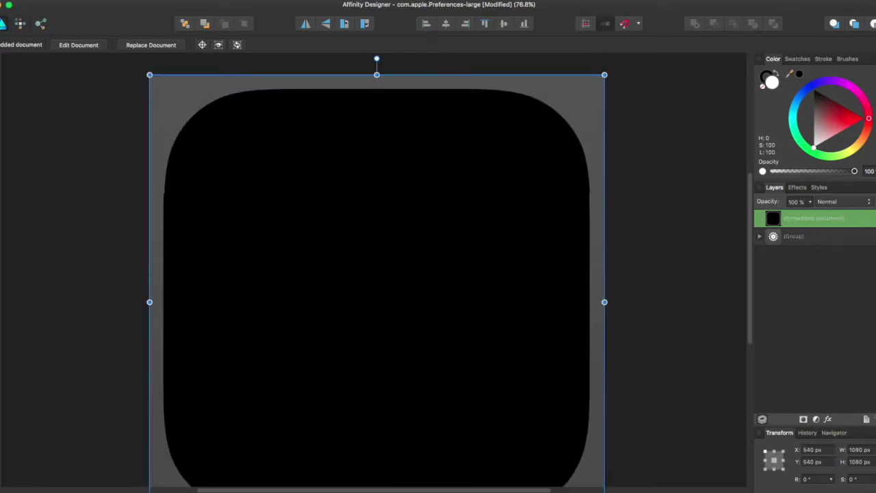
# - Enlarge the black rounded-square mask to about 1151 px so it fully covers the canvas
pyautogui.scroll(-3, 635, 356)
pyautogui.scroll(2, 635, 356)
pyautogui.scroll(-2, 635, 355)
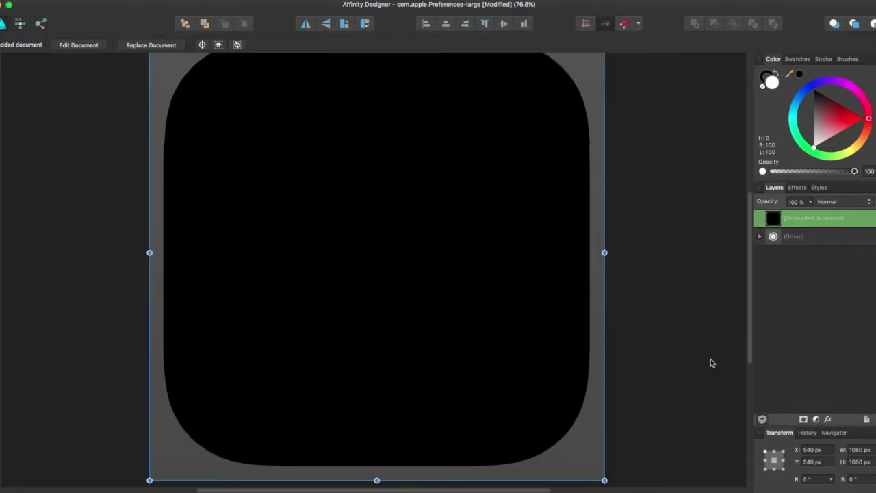
pyautogui.moveTo(605, 481); pyautogui.dragTo(613, 490)
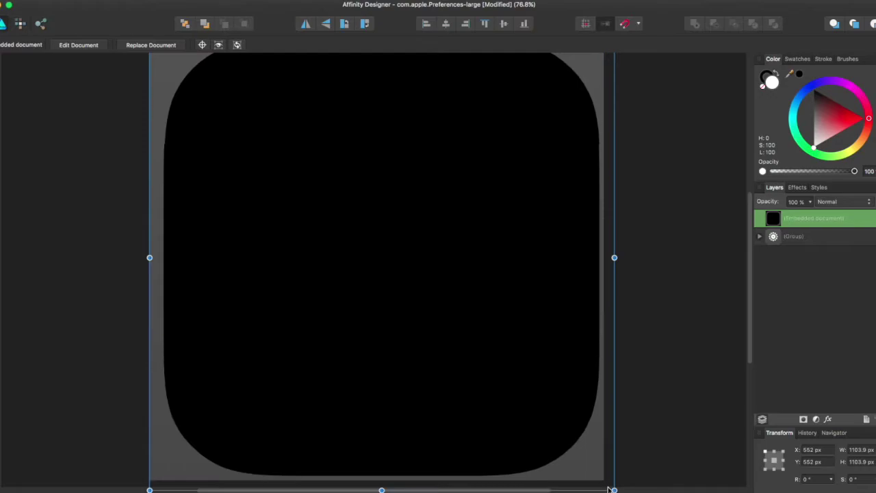
pyautogui.hscroll(10, 610, 487)
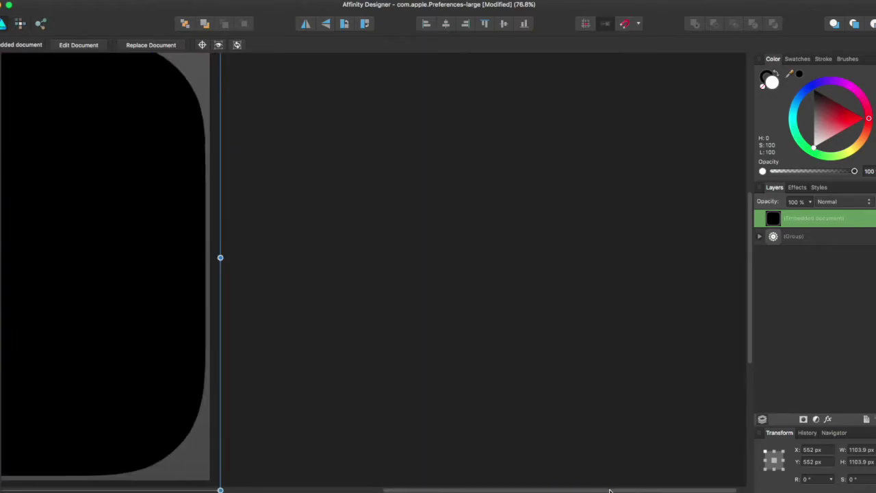
pyautogui.hscroll(-7, 573, 484)
pyautogui.hscroll(-5, 453, 479)
pyautogui.scroll(-5, 415, 466)
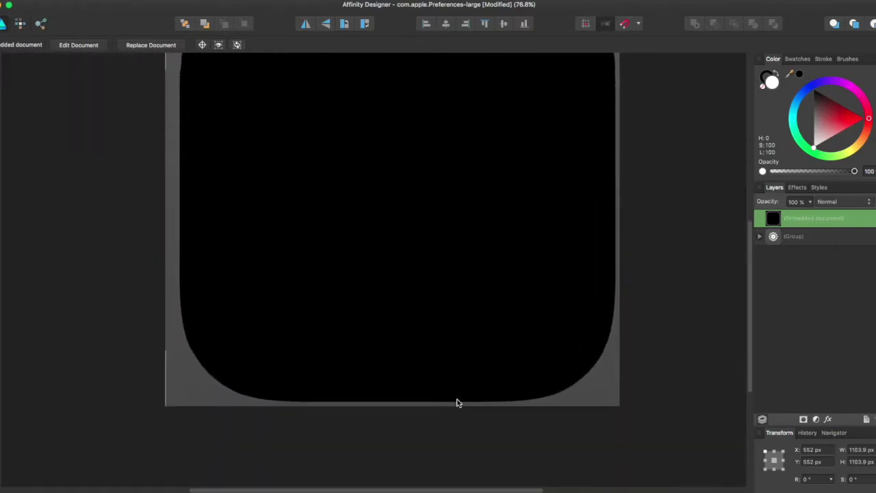
pyautogui.moveTo(631, 370); pyautogui.dragTo(635, 373)
pyautogui.scroll(-3, 590, 336)
pyautogui.scroll(8, 591, 336)
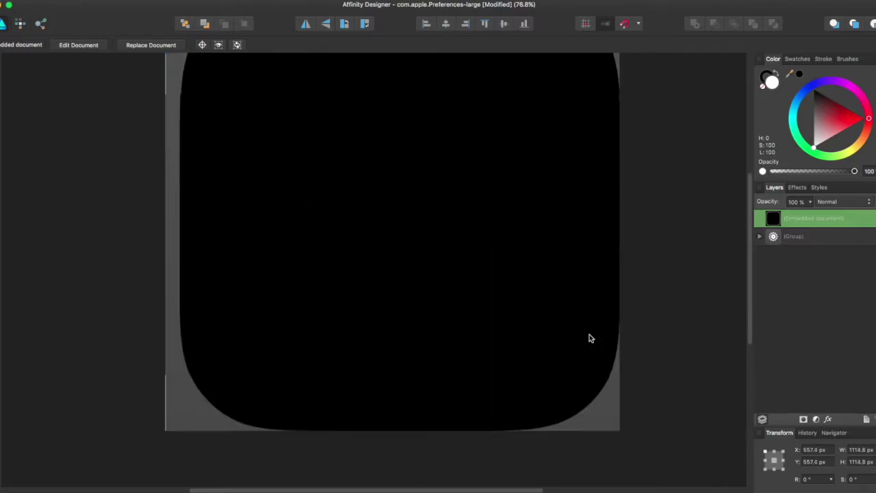
pyautogui.moveTo(166, 148); pyautogui.dragTo(149, 133)
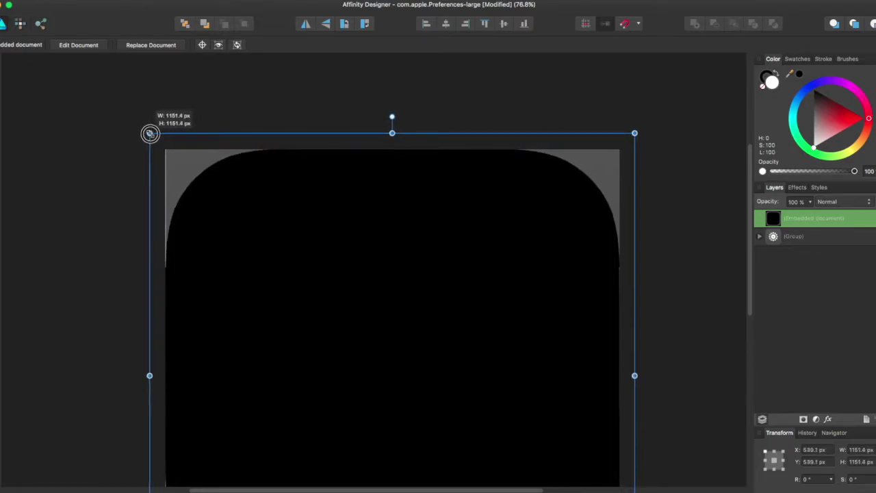
pyautogui.scroll(-3, 589, 264)
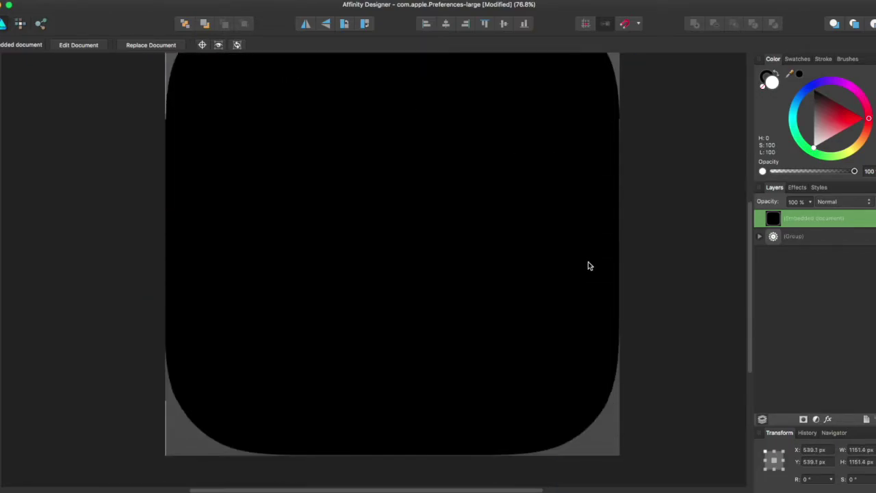
# - Apply Mask to Below on the embedded rounded-square layer to clip the cog group
pyautogui.rightClick(818, 226)
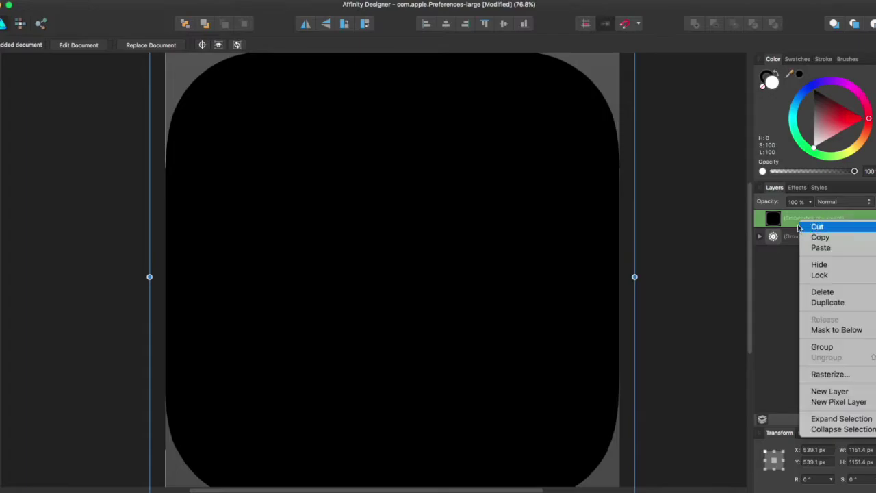
pyautogui.click(790, 266)
pyautogui.click(794, 237)
pyautogui.click(794, 220)
pyautogui.rightClick(794, 222)
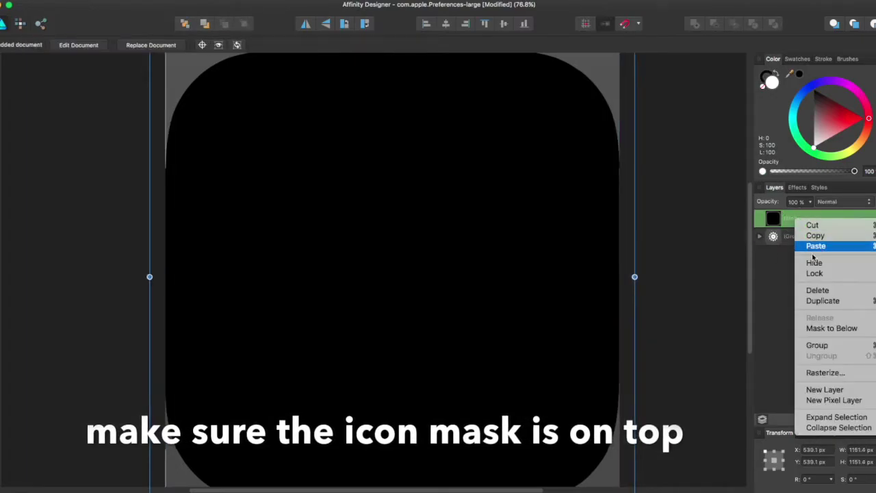
pyautogui.click(825, 329)
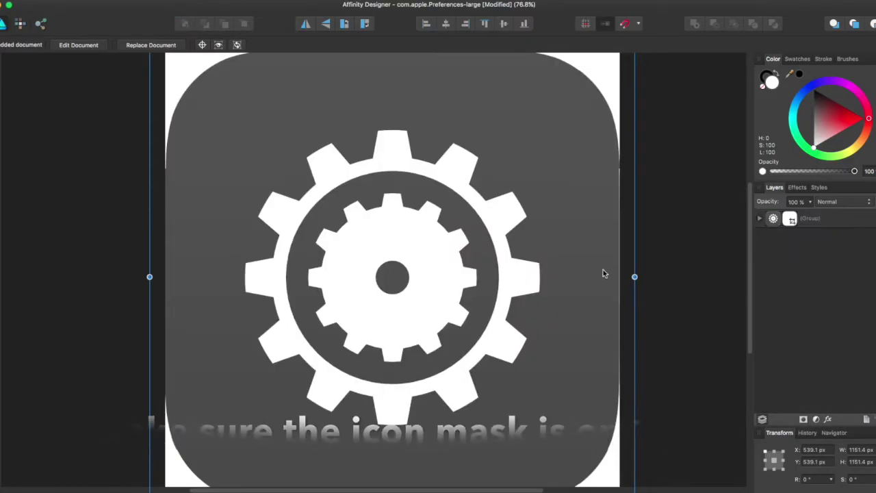
pyautogui.scroll(-2, 595, 269)
pyautogui.scroll(4, 587, 265)
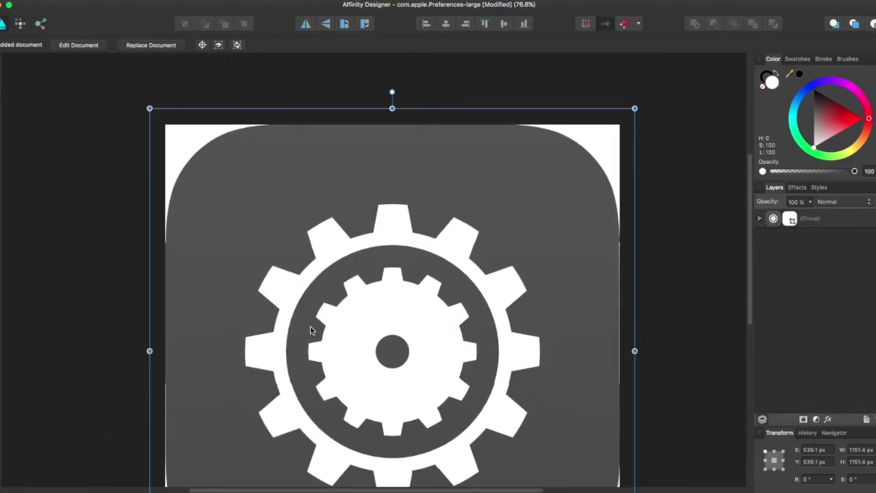
pyautogui.scroll(-4, 310, 331)
pyautogui.scroll(1, 635, 332)
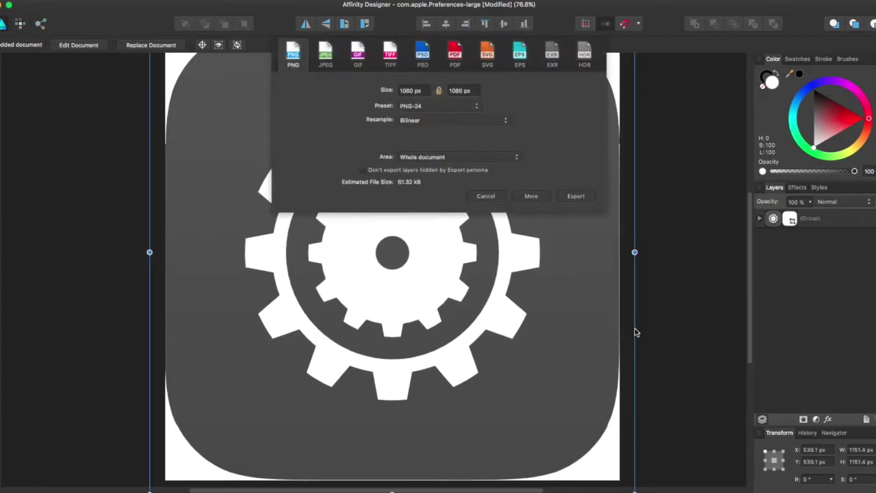
# - Export the rounded cog icon as a 1080 px PNG into IconBundles and minimize the window
pyautogui.press('Return')
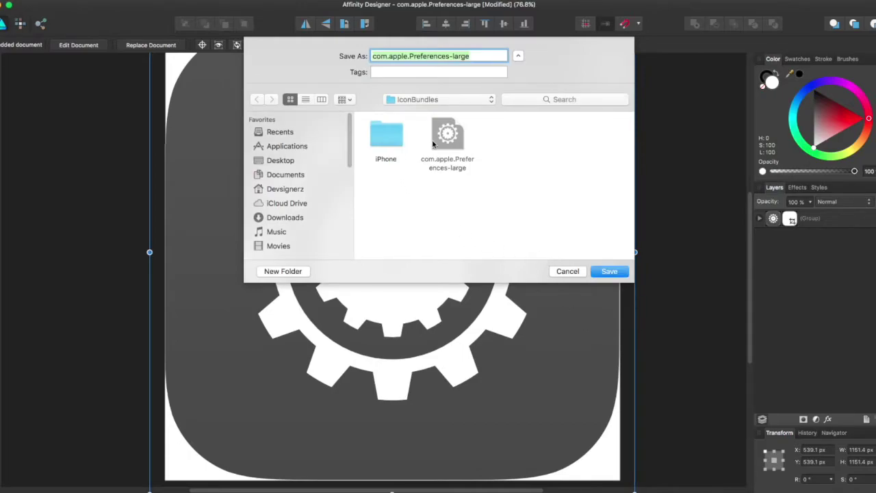
pyautogui.click(448, 144)
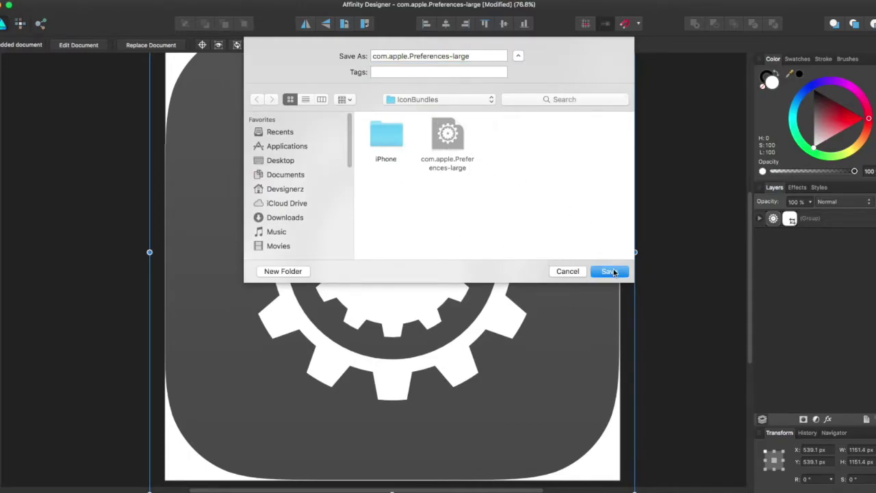
pyautogui.click(614, 272)
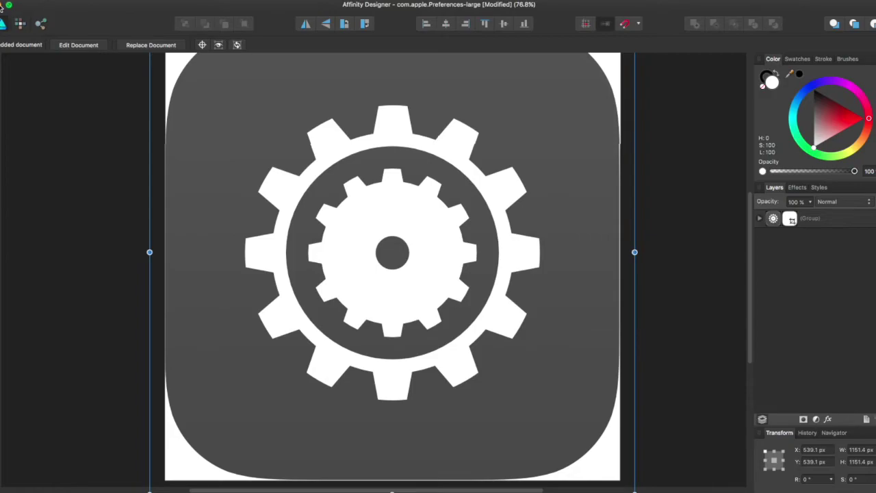
pyautogui.click(2, 7)
# - Connect Cyberduck over SFTP to 192.168.1.16 as root using the device password
pyautogui.moveTo(334, 142); pyautogui.dragTo(278, 181)
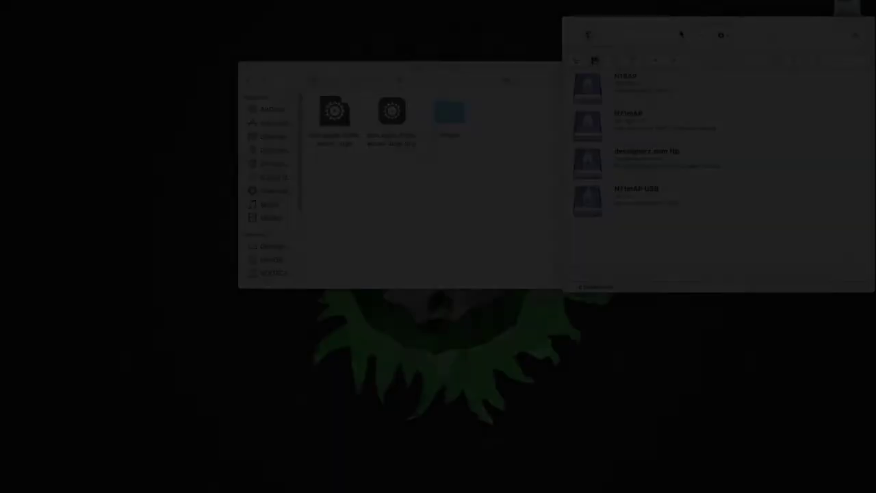
pyautogui.moveTo(681, 35); pyautogui.dragTo(631, 77)
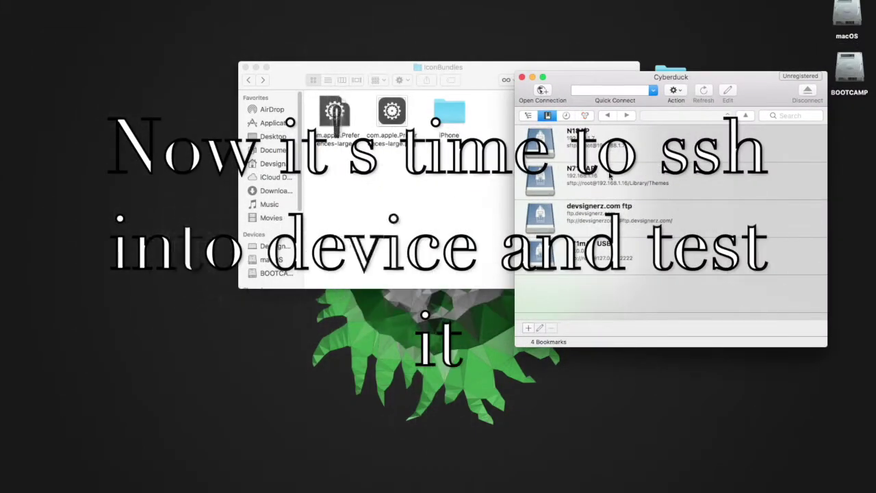
pyautogui.click(610, 176)
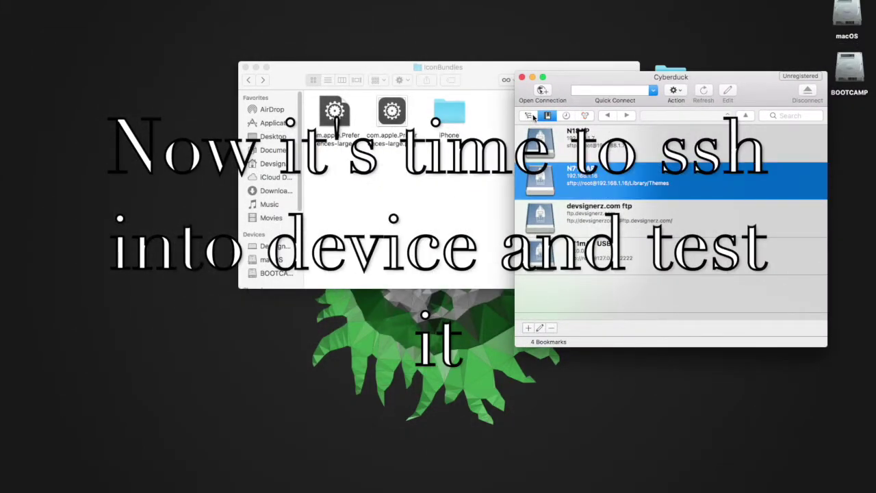
pyautogui.click(541, 91)
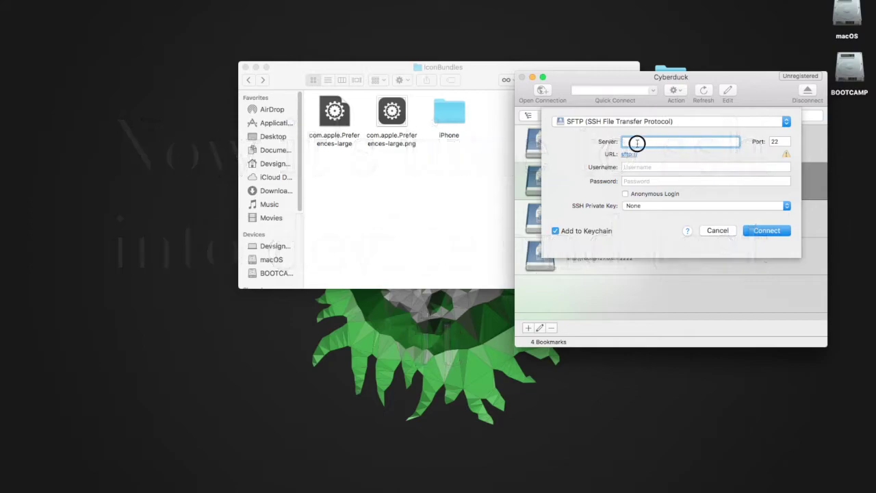
pyautogui.write('192.168')
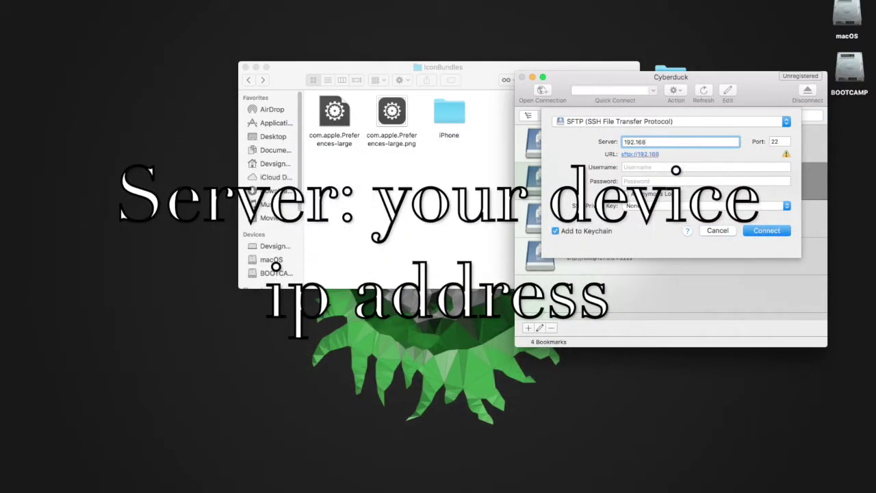
pyautogui.write('.1.16')
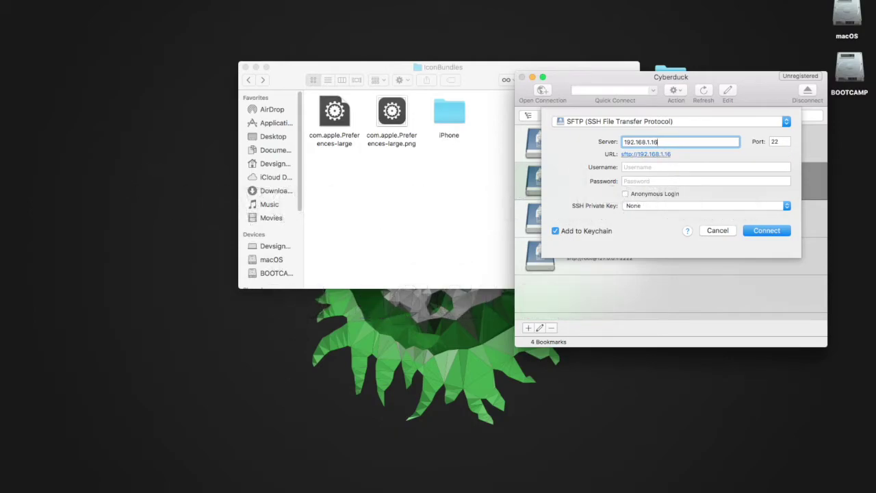
pyautogui.click(643, 167)
pyautogui.write('root')
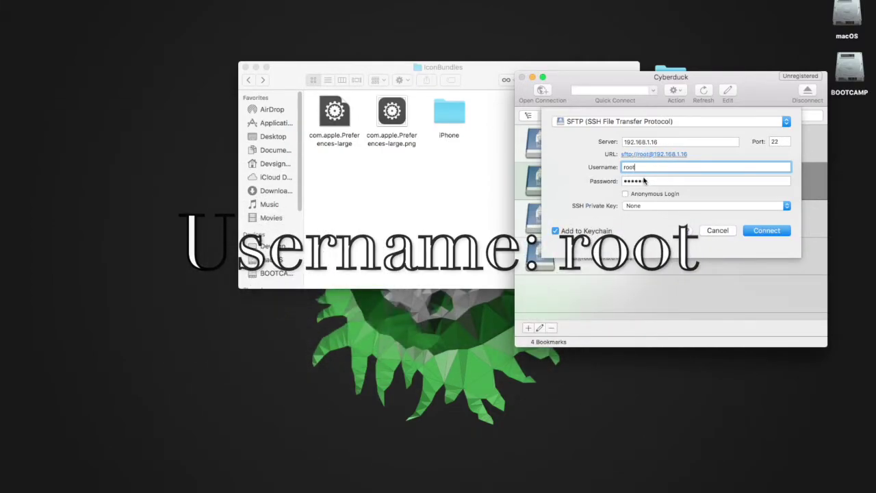
pyautogui.click(647, 181)
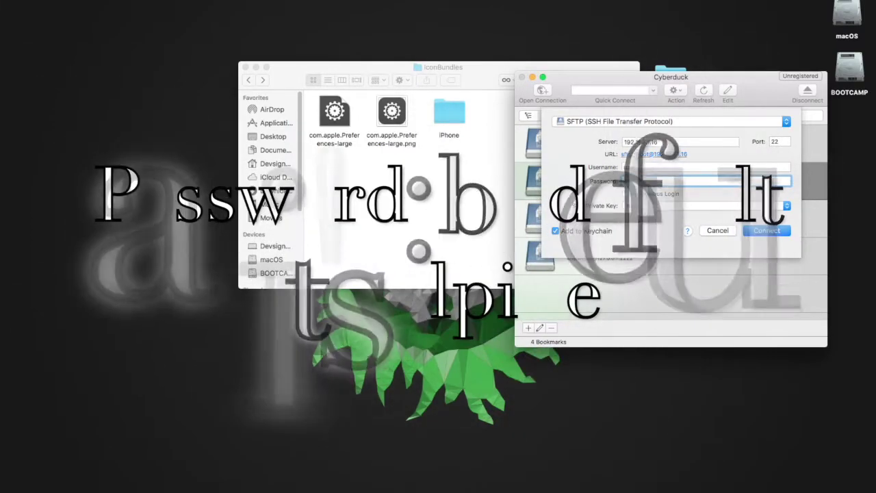
pyautogui.press('BackSpace')
pyautogui.write('alpine')
pyautogui.press('Return')
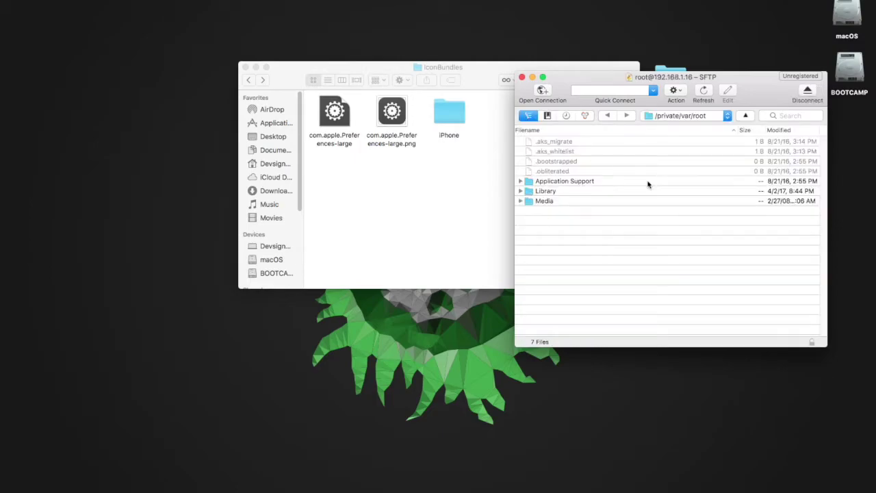
# - Go from the iPhone's root / folder into Library, placing the Finder window beside Cyberduck
pyautogui.click(676, 115)
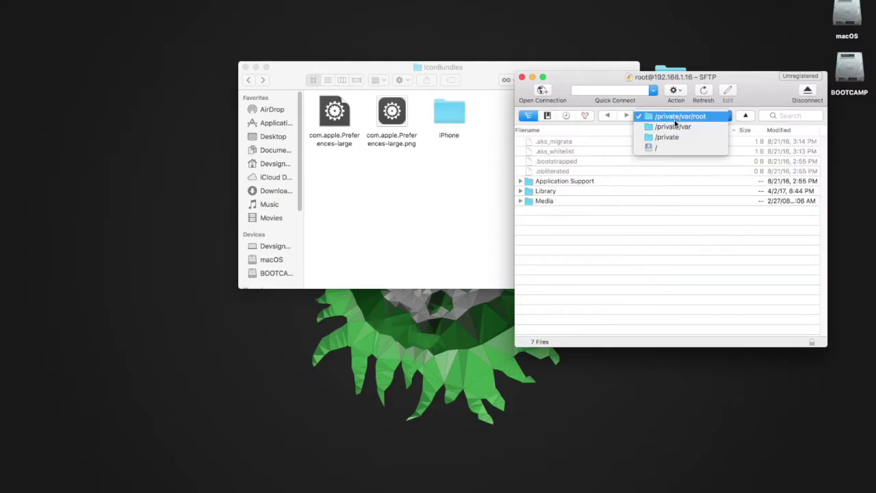
pyautogui.click(674, 143)
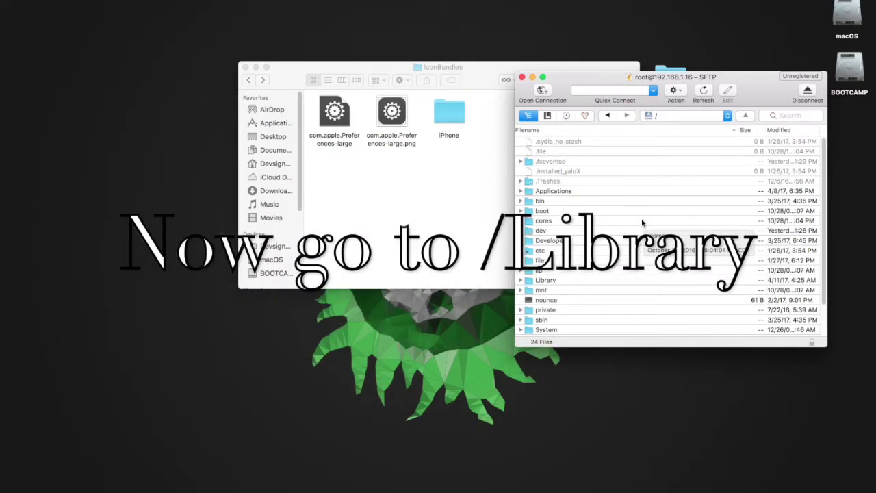
pyautogui.scroll(-3, 642, 222)
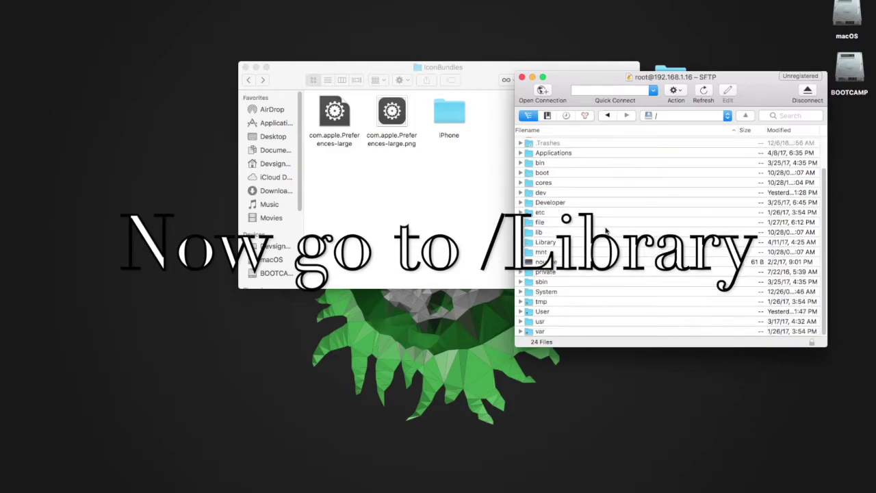
pyautogui.doubleClick(545, 242)
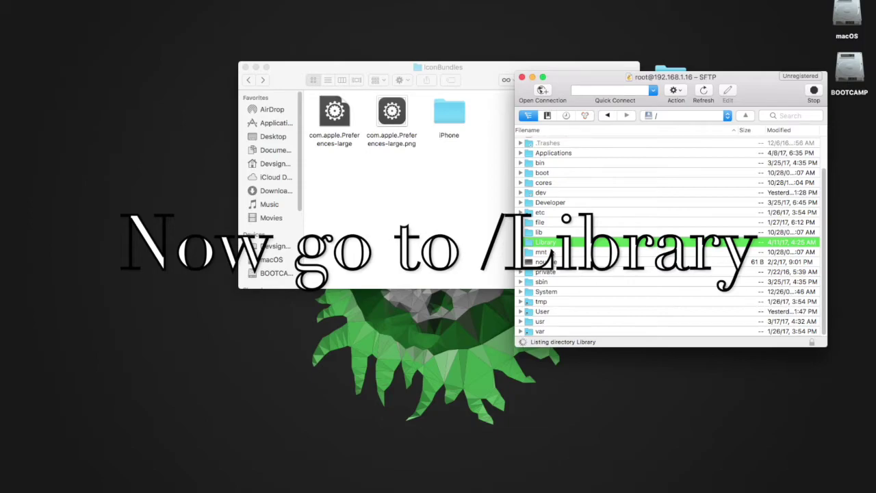
pyautogui.moveTo(569, 79); pyautogui.dragTo(571, 134)
pyautogui.moveTo(473, 81); pyautogui.dragTo(296, 150)
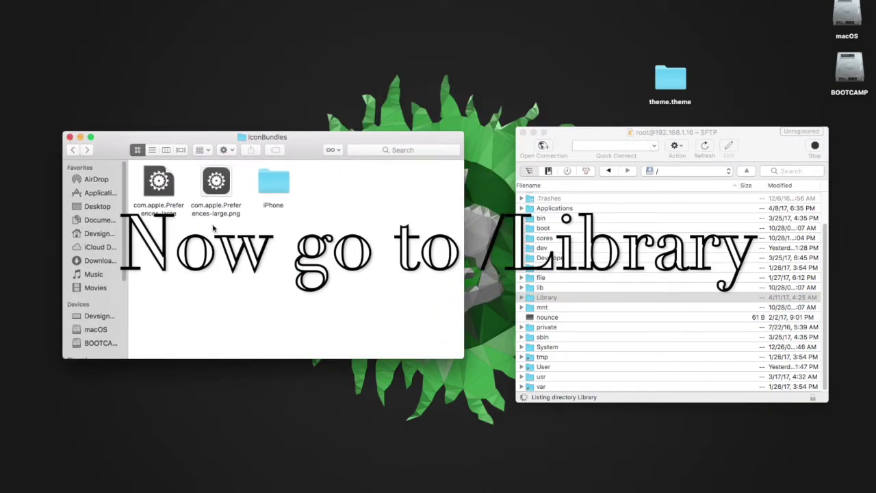
# - Move the iPhone folder to the Trash and put com.apple.Preferences-large on the desktop
pyautogui.click(277, 184)
pyautogui.rightClick(277, 184)
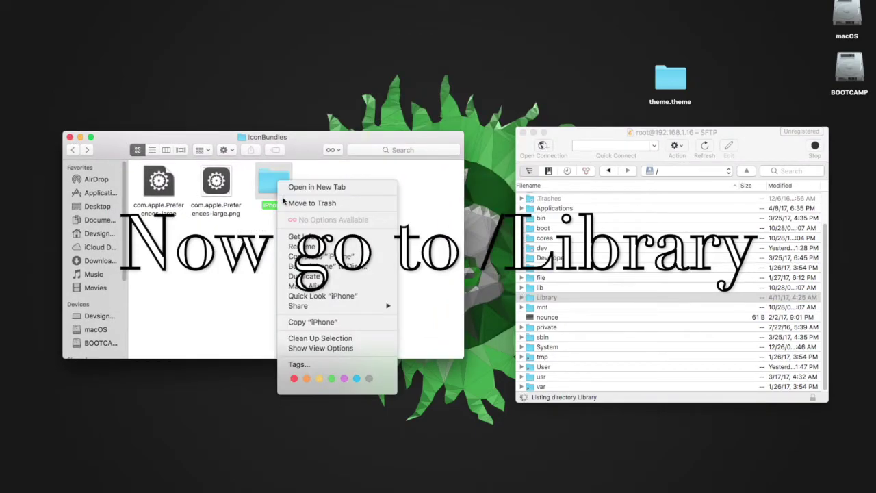
pyautogui.click(286, 202)
pyautogui.moveTo(163, 200); pyautogui.dragTo(182, 102)
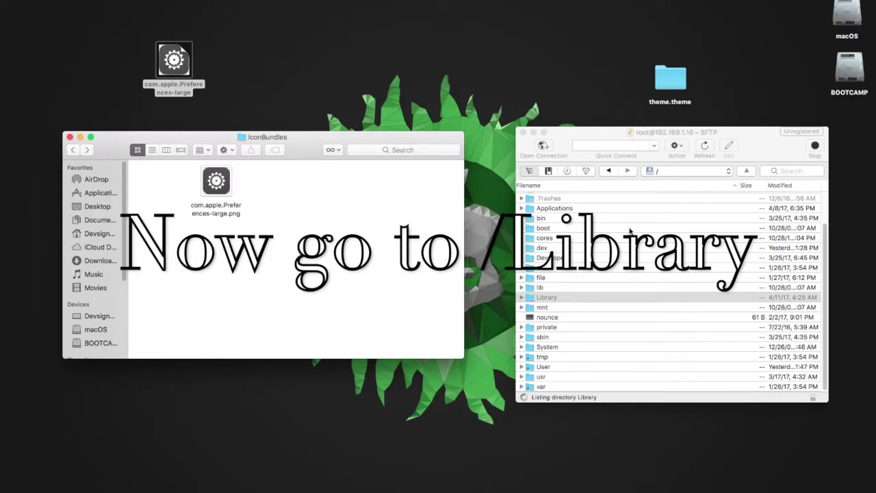
# - Drag the theme.theme folder onto the phone's /Library/Themes folder to upload it
pyautogui.click(607, 130)
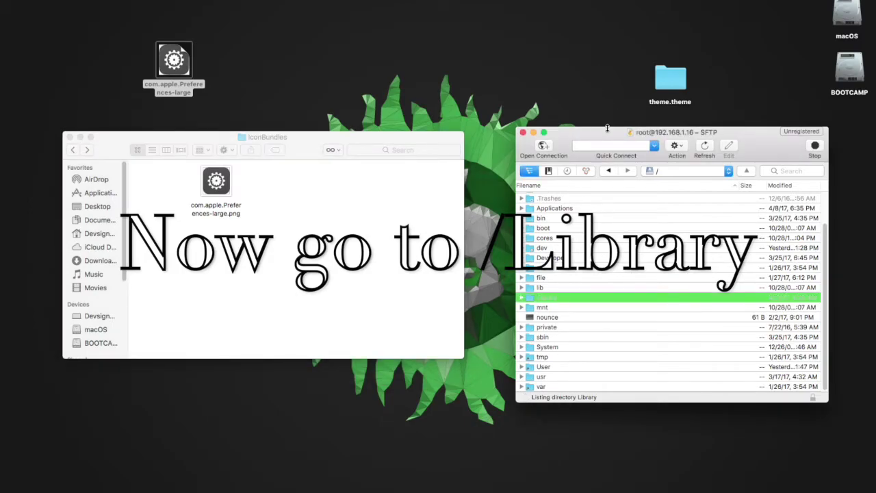
pyautogui.scroll(3, 592, 286)
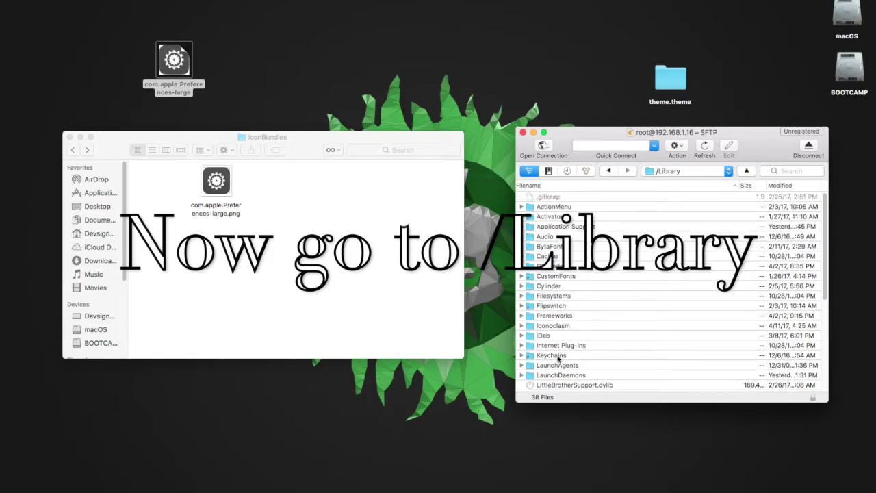
pyautogui.scroll(-5, 553, 312)
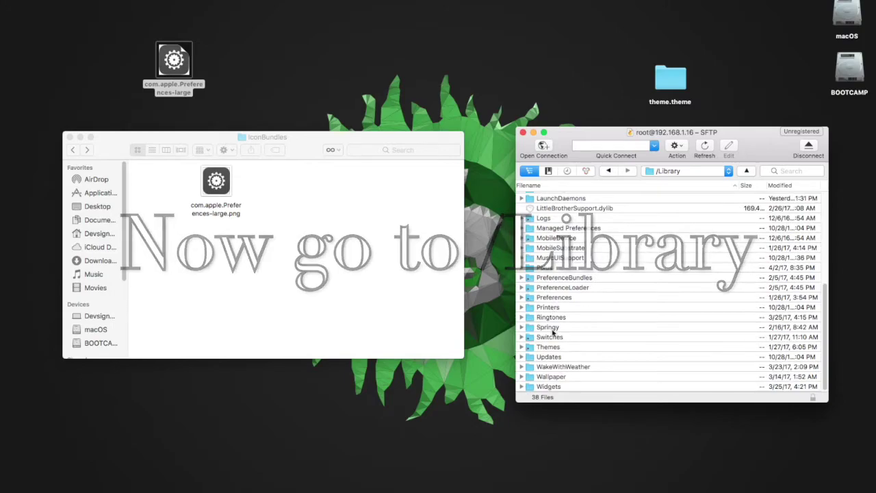
pyautogui.click(553, 348)
pyautogui.moveTo(654, 92); pyautogui.dragTo(564, 367)
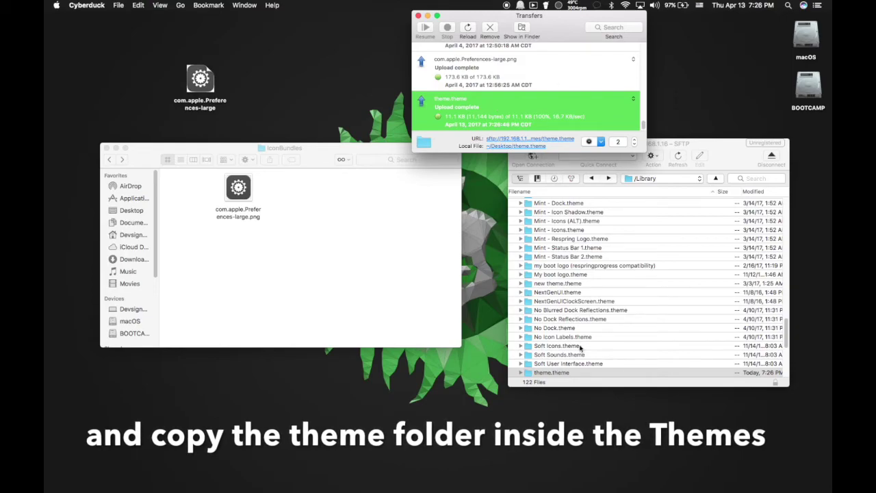
# - Open /Library/Themes to confirm theme.theme is there, then close the SFTP browser window
pyautogui.click(567, 361)
pyautogui.scroll(1, 567, 360)
pyautogui.scroll(-6, 567, 360)
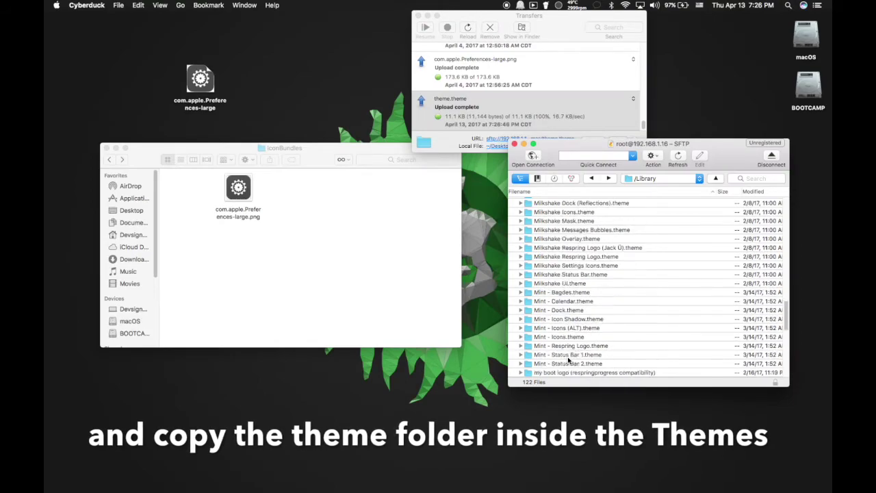
pyautogui.scroll(2, 567, 361)
pyautogui.scroll(-2, 568, 361)
pyautogui.scroll(10, 567, 360)
pyautogui.scroll(15, 567, 361)
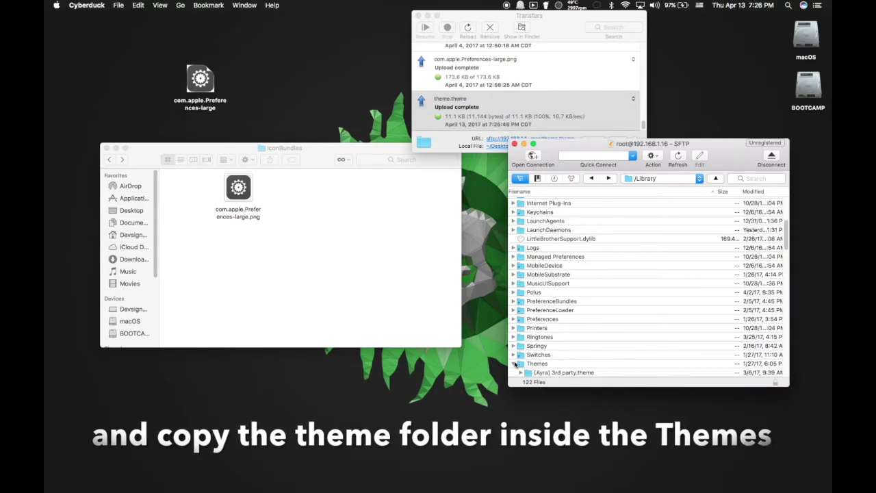
pyautogui.doubleClick(531, 363)
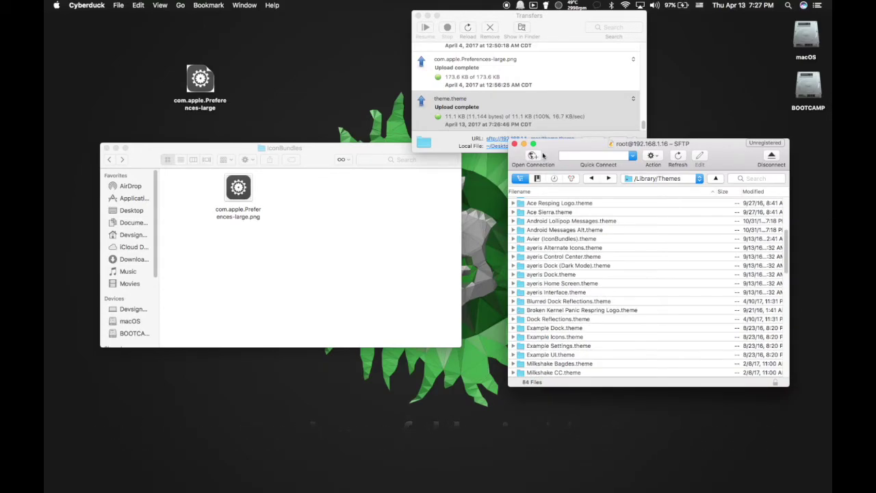
pyautogui.click(516, 145)
pyautogui.click(526, 208)
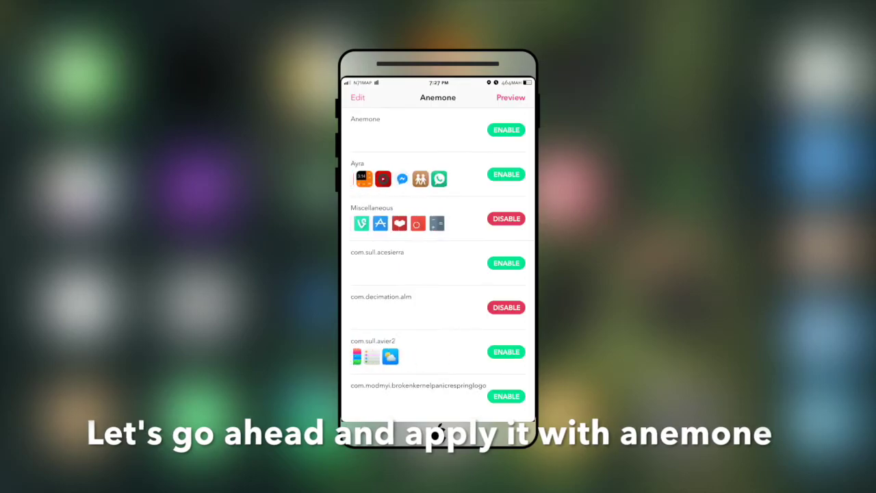
# - Expand Miscellaneous, tick the 'theme' entry, and preview the home screen with it applied
pyautogui.click(411, 201)
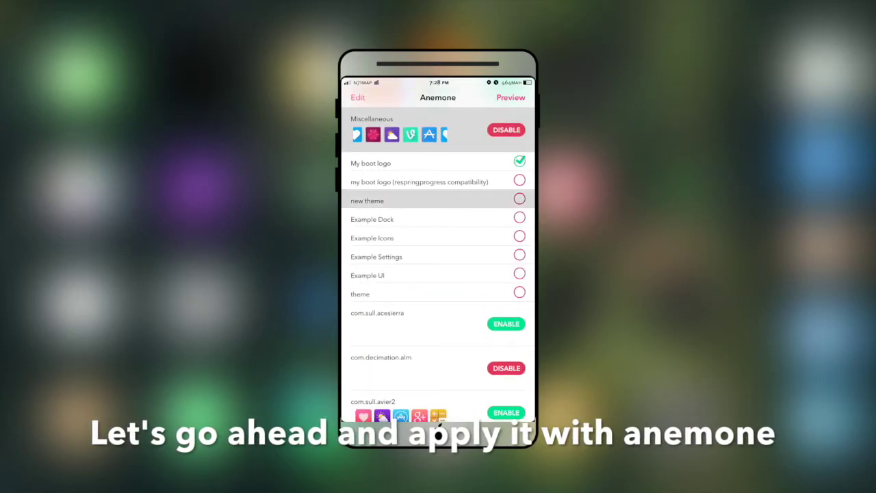
pyautogui.scroll(1, 438, 260)
pyautogui.scroll(1, 438, 329)
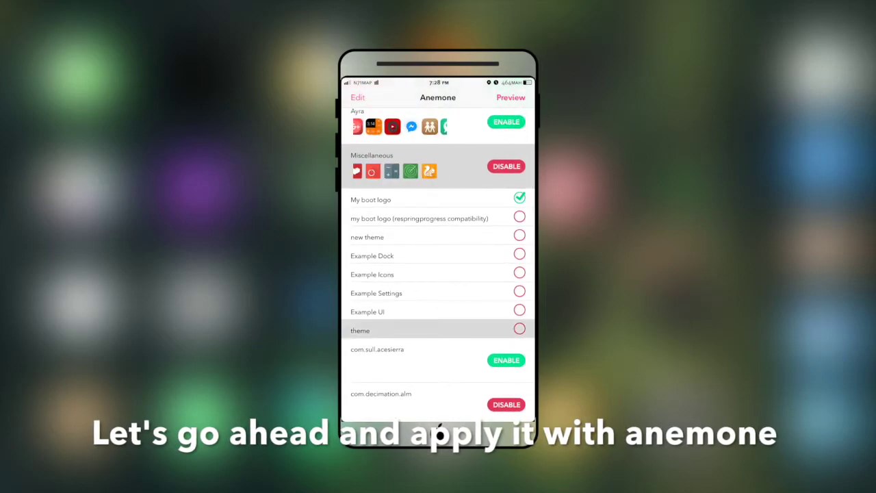
pyautogui.click(438, 333)
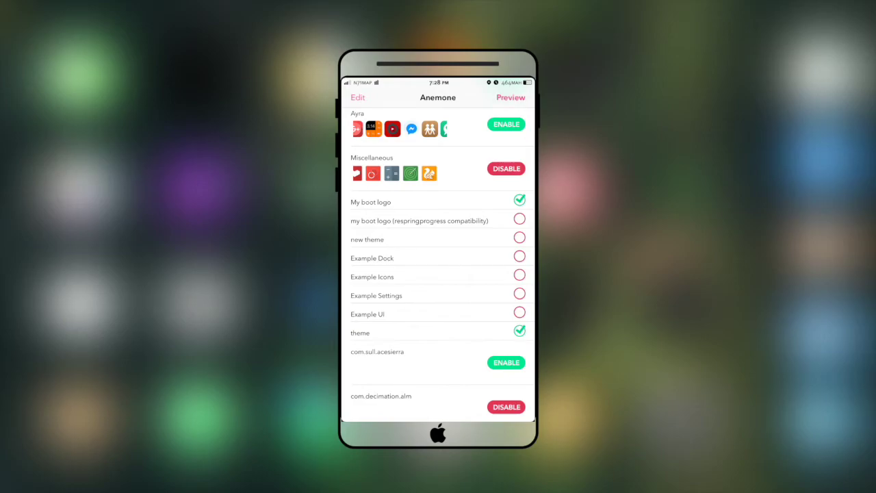
pyautogui.click(510, 97)
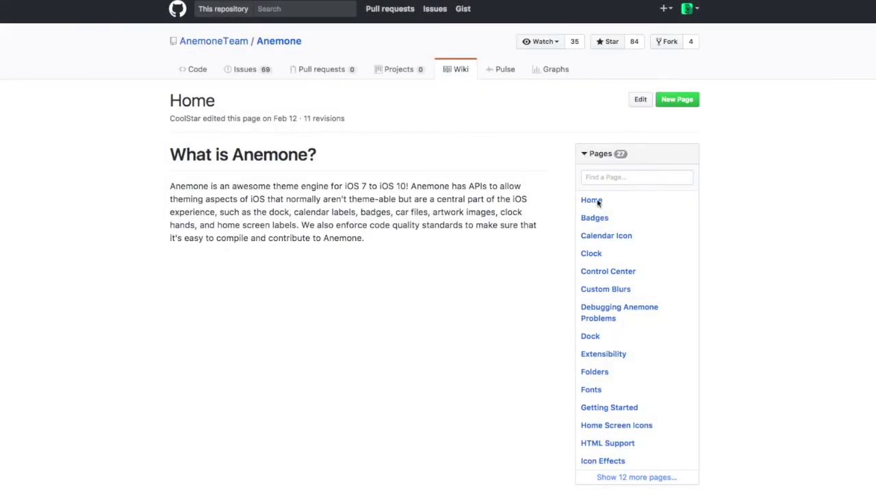
# - Reload the AnemoneTeam/Anemone GitHub wiki Home page
pyautogui.click(595, 201)
# - Read through the Badges and Calendar Icon wiki pages
pyautogui.click(597, 224)
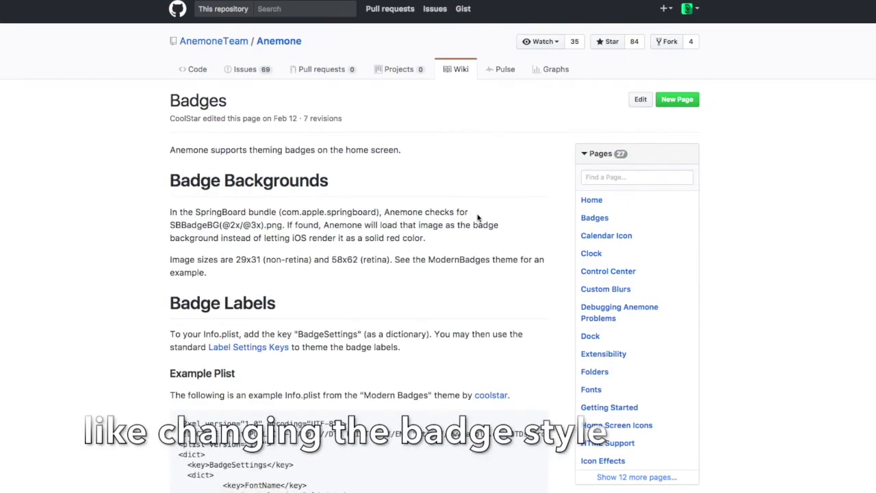
pyautogui.scroll(-3, 467, 227)
pyautogui.scroll(5, 467, 228)
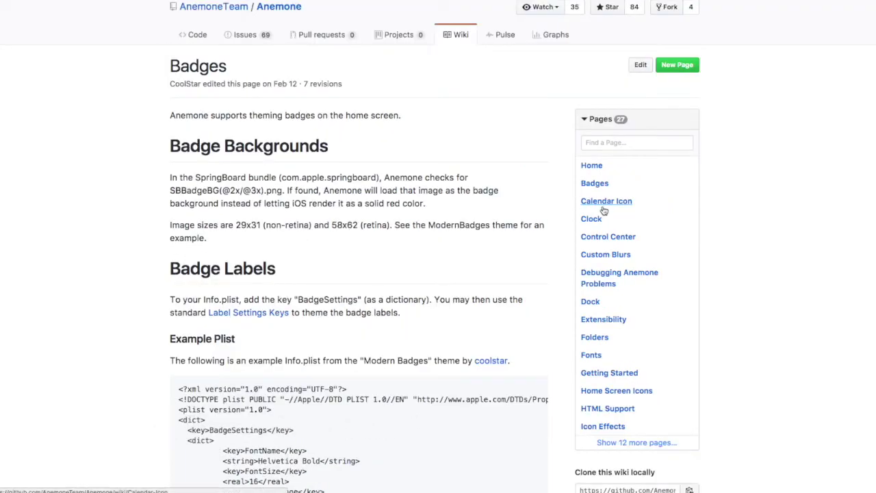
pyautogui.click(598, 207)
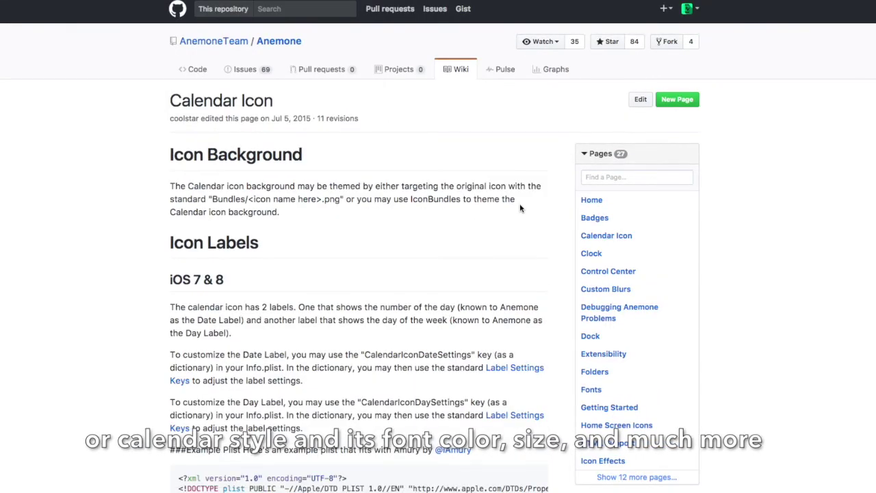
pyautogui.scroll(-5, 519, 208)
pyautogui.scroll(-5, 520, 207)
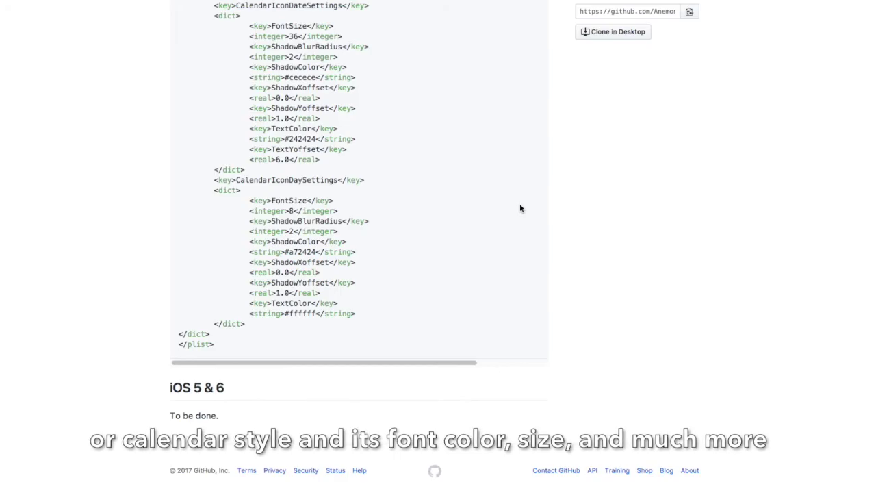
pyautogui.scroll(7, 520, 208)
pyautogui.scroll(5, 519, 207)
pyautogui.scroll(-3, 524, 199)
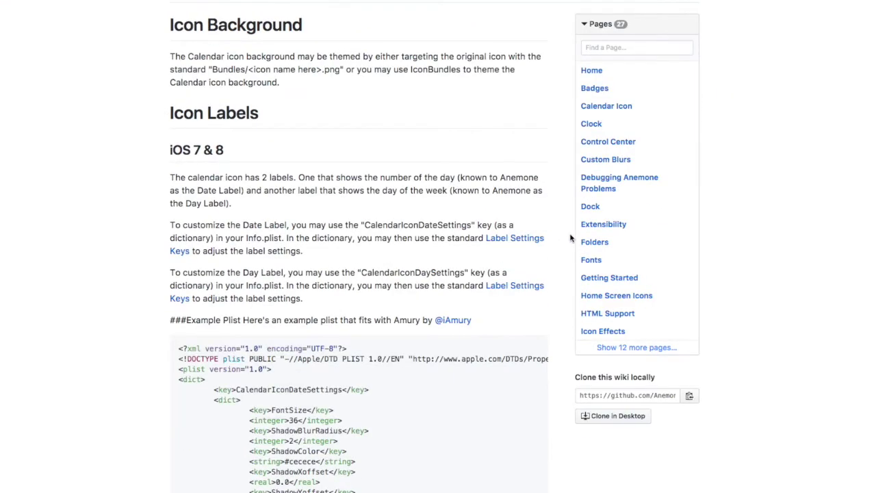
# - Read through the Dock and Home Screen Icons wiki pages
pyautogui.click(597, 212)
pyautogui.scroll(-10, 530, 250)
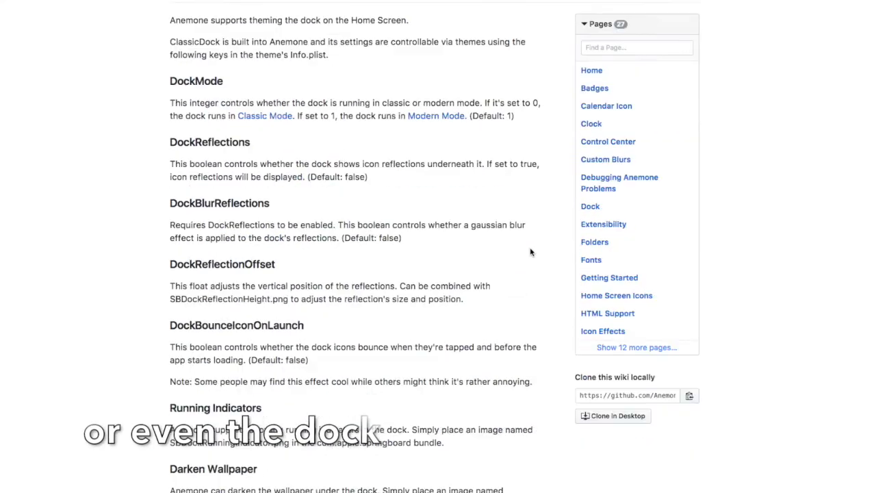
pyautogui.scroll(-6, 529, 252)
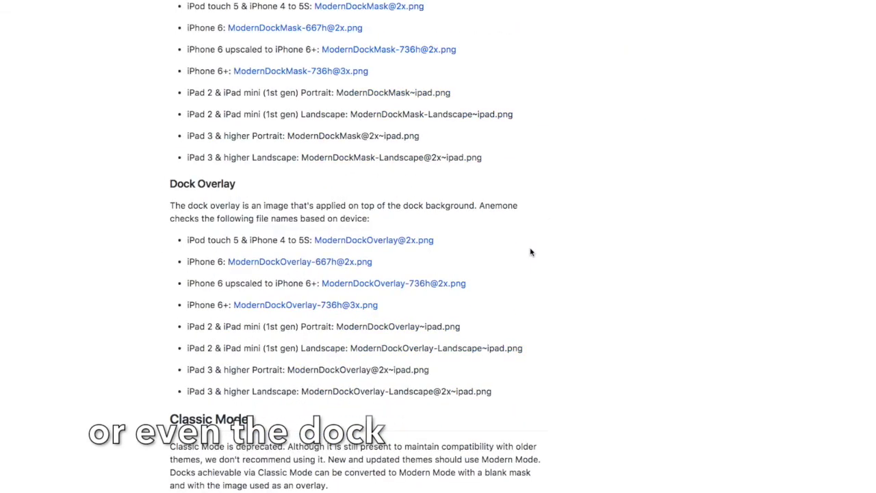
pyautogui.scroll(3, 530, 252)
pyautogui.scroll(10, 530, 252)
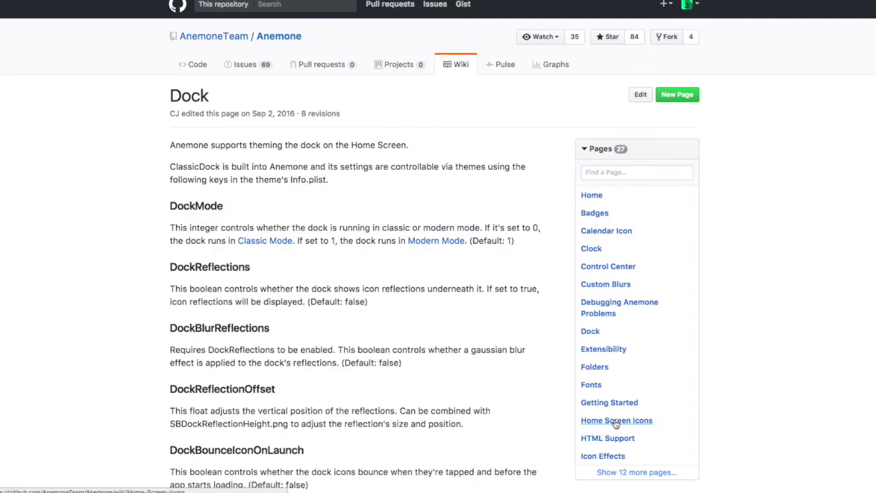
pyautogui.click(603, 419)
pyautogui.scroll(-3, 518, 383)
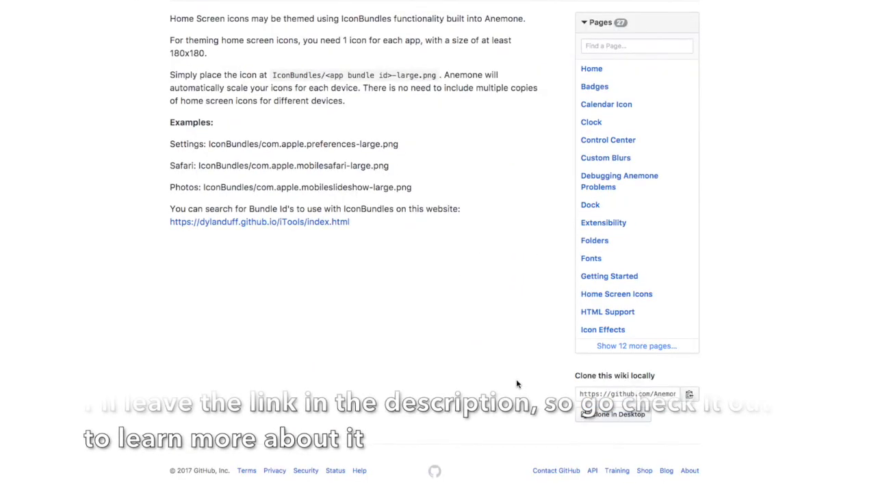
pyautogui.scroll(3, 518, 383)
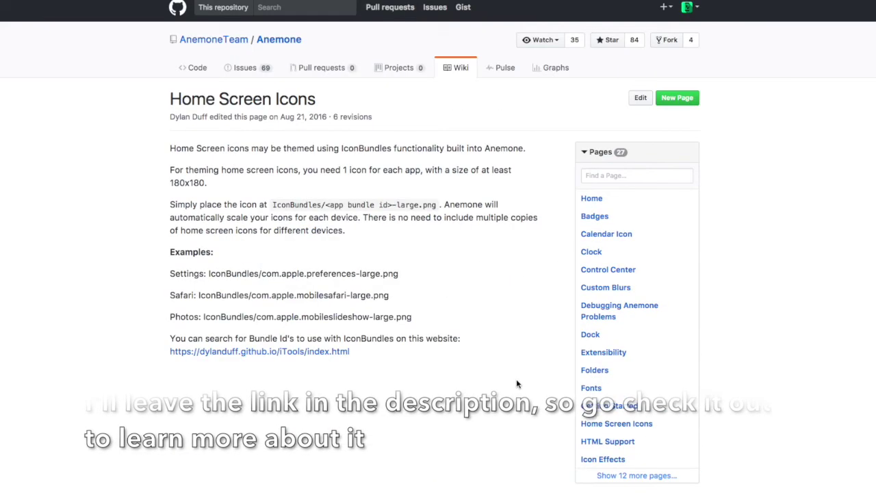
# - Open the Getting Started page and expand the sidebar to list all 27 pages
pyautogui.click(611, 408)
pyautogui.scroll(-2, 518, 361)
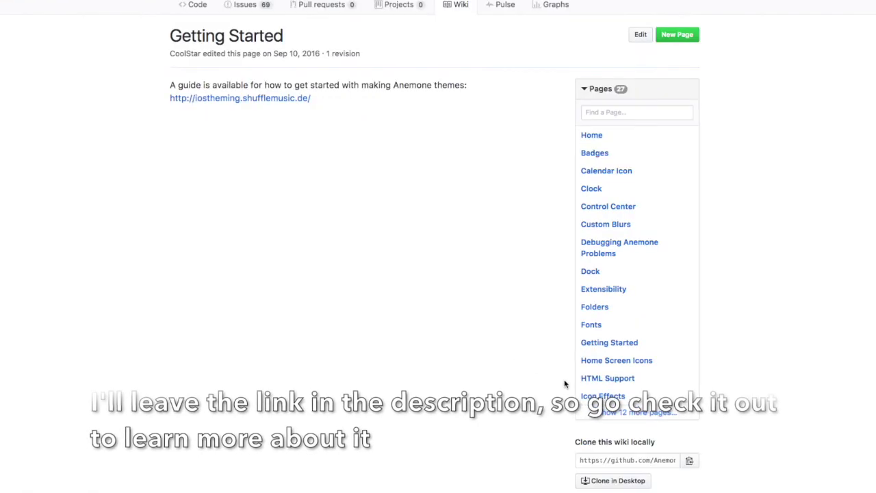
pyautogui.click(618, 412)
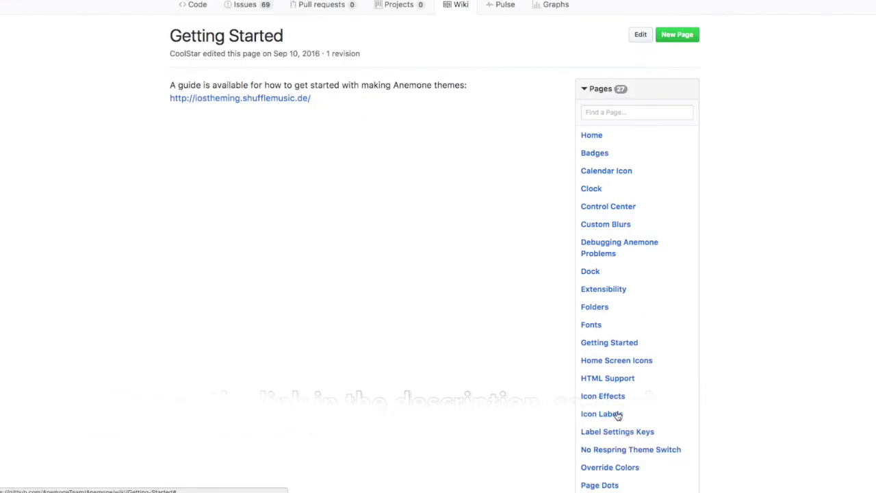